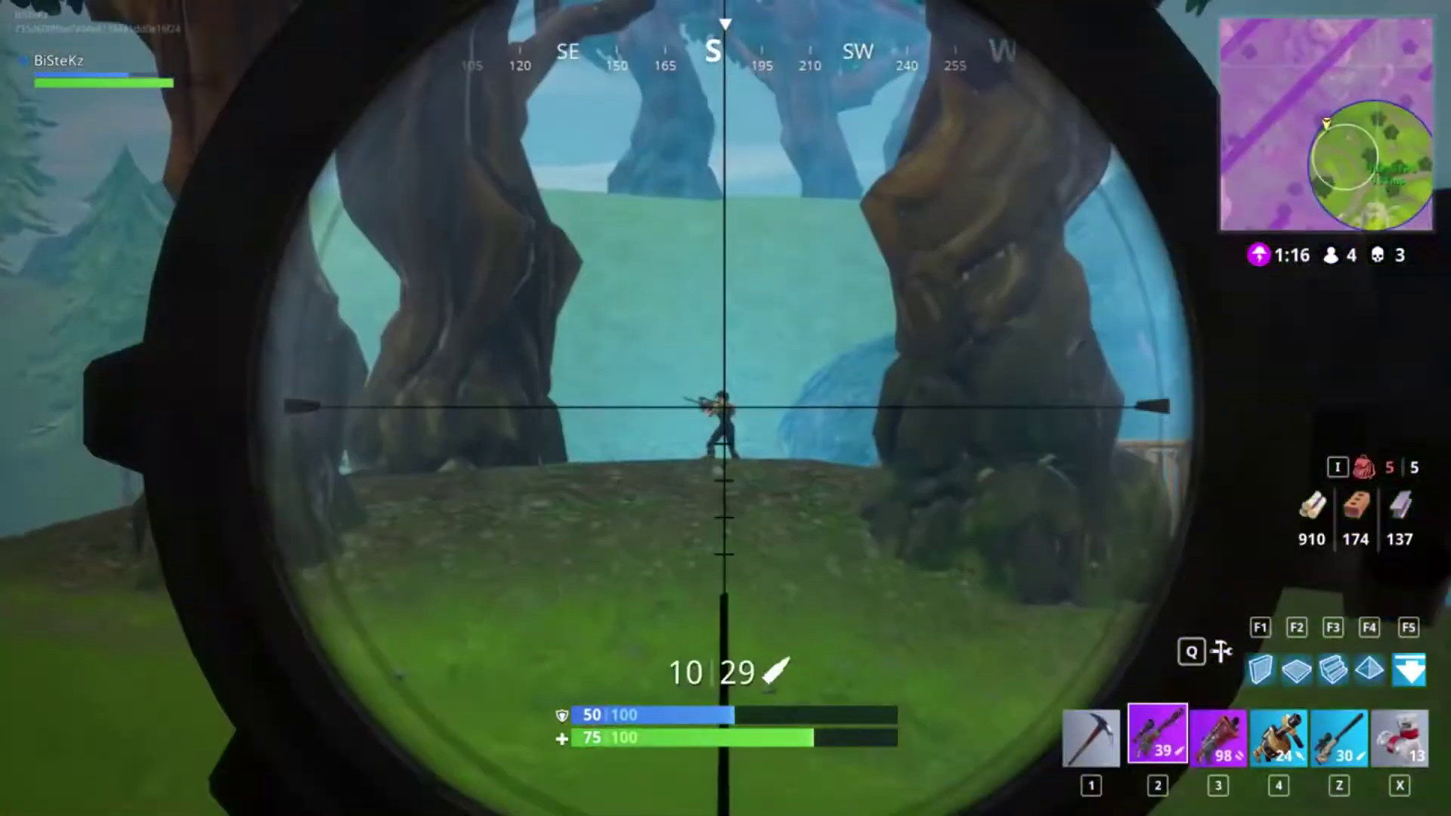
left_click(725, 408)
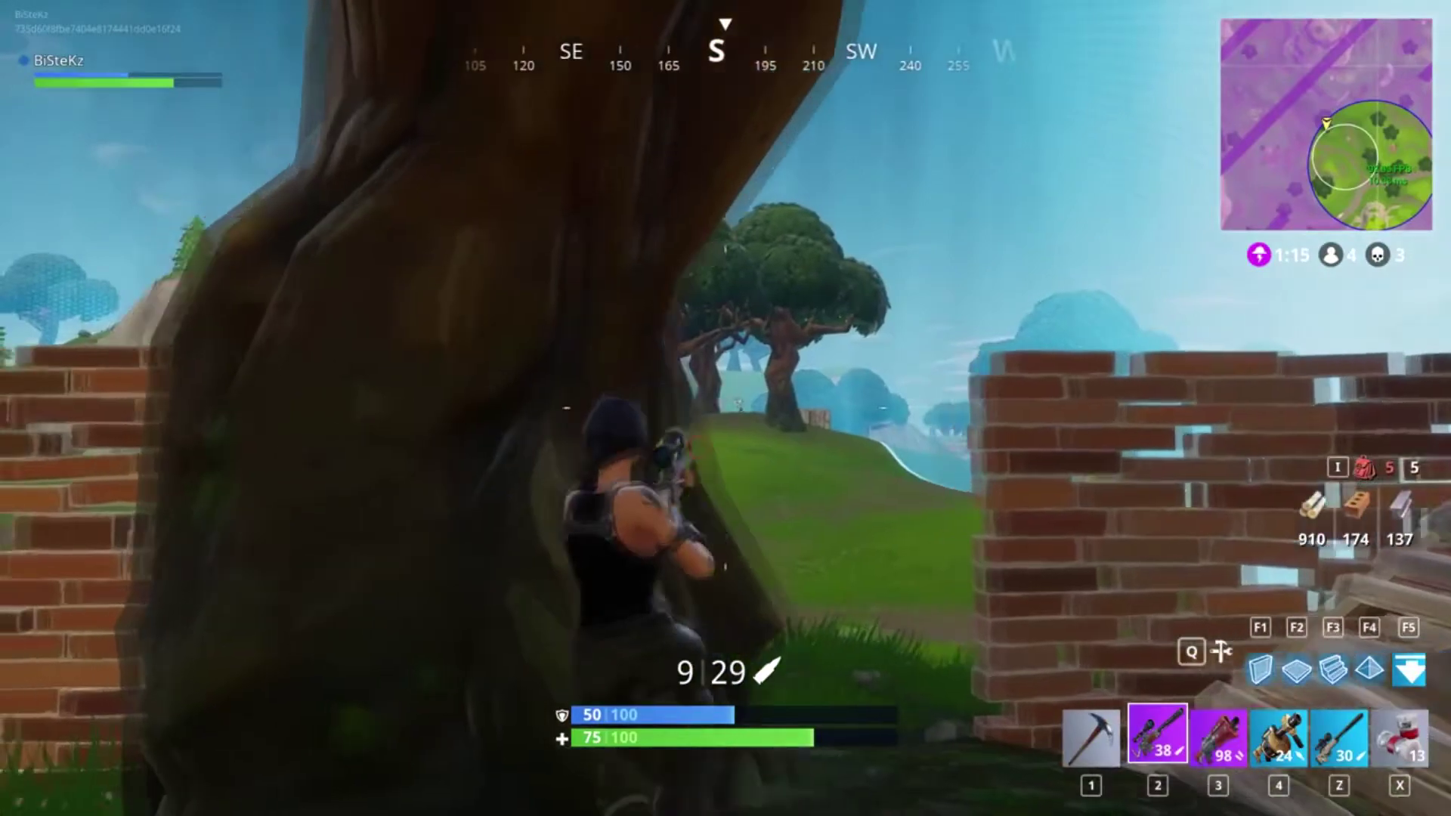
right_click(725, 408)
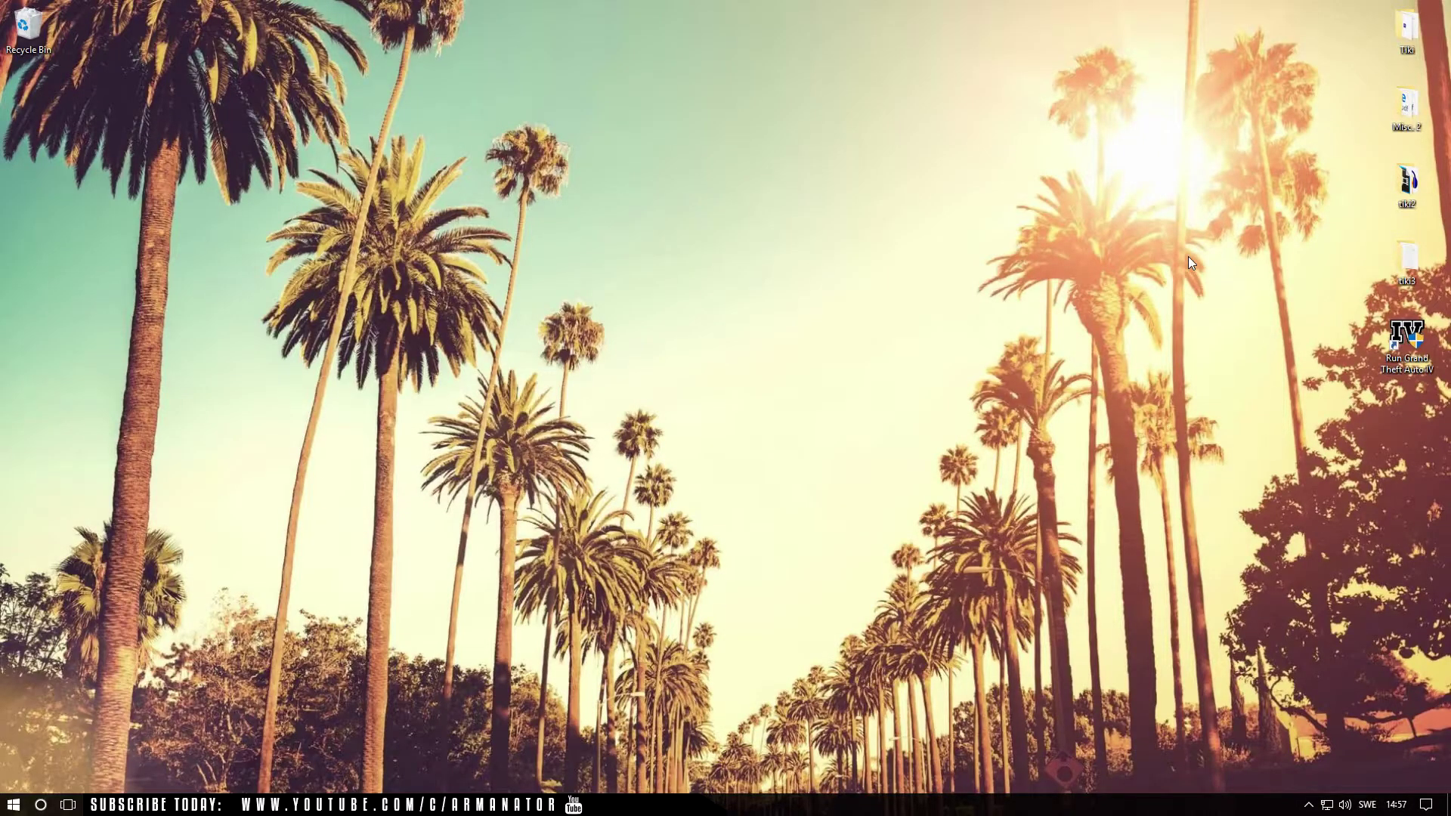
Step: Open This PC and display the properties of Local Disk (C:)
key("super")
type("this pc")
left_click(151, 420)
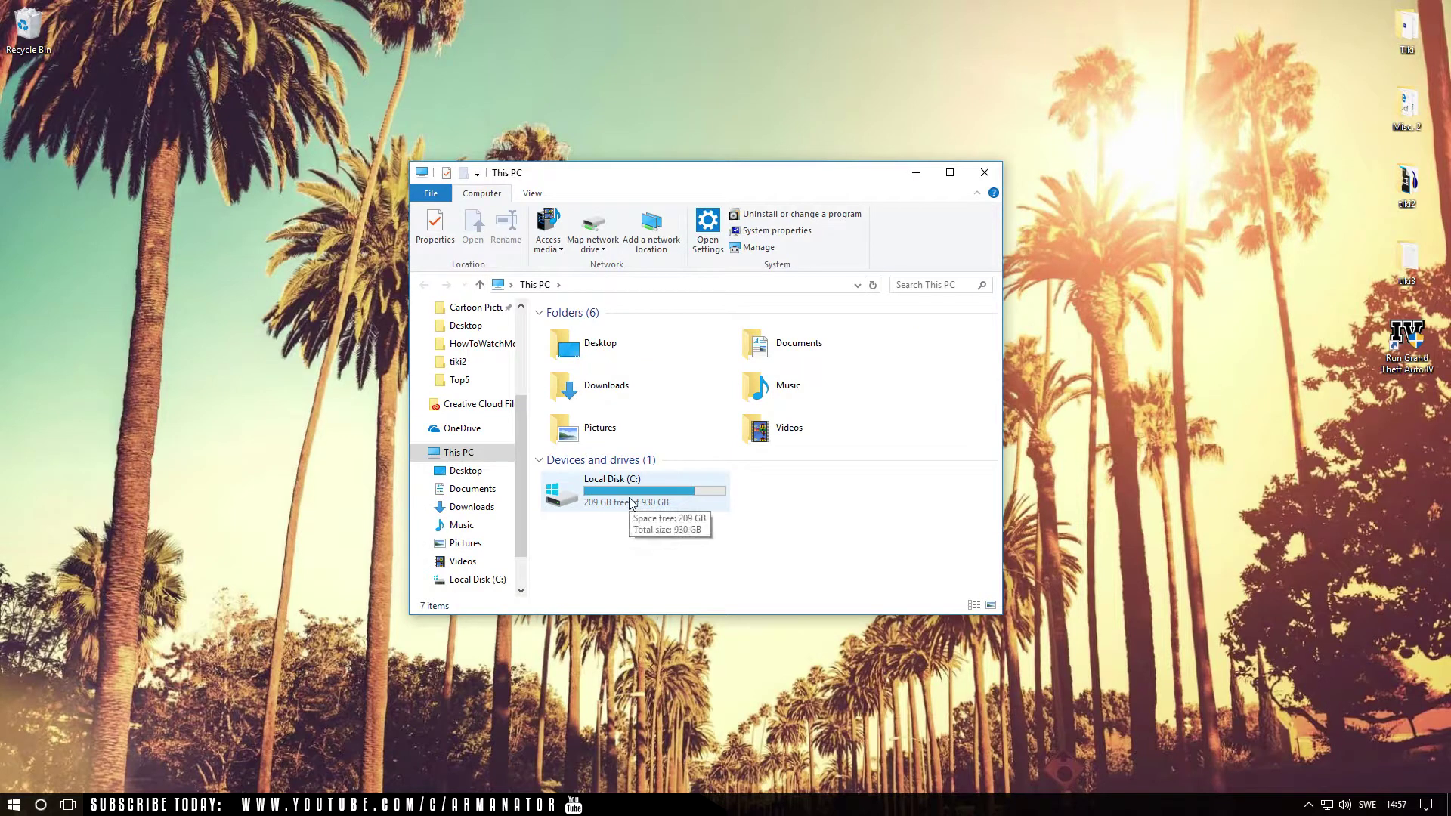
right_click(631, 504)
left_click(667, 486)
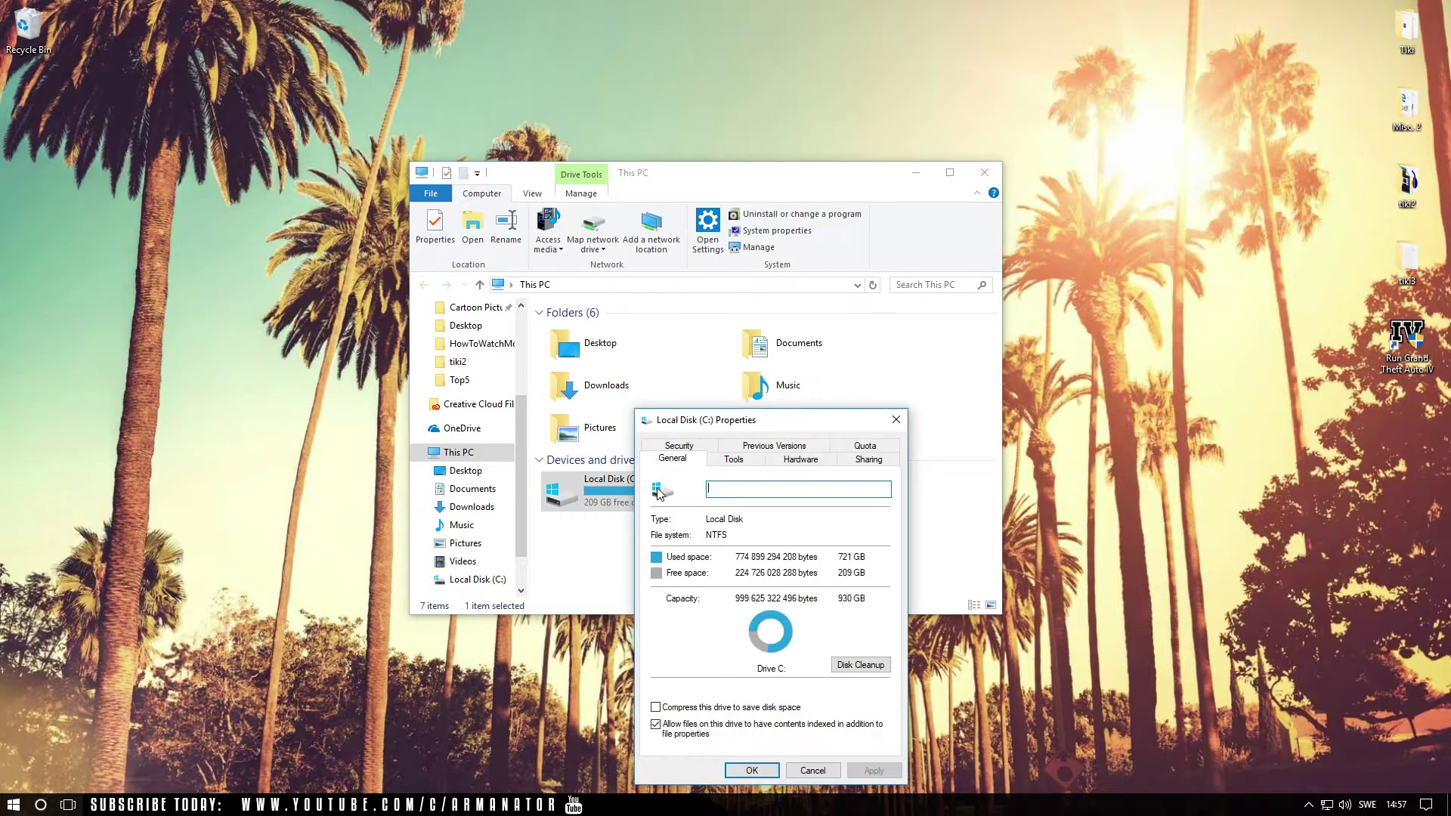
Step: Run Disk Cleanup on drive C: with the remaining file categories included, such as Delivery Optimization Files and Temporary files, and permanently delete the files
left_click(860, 664)
left_click(51, 125)
left_click(58, 164)
left_click(51, 177)
scroll(54, 170, "down", 2)
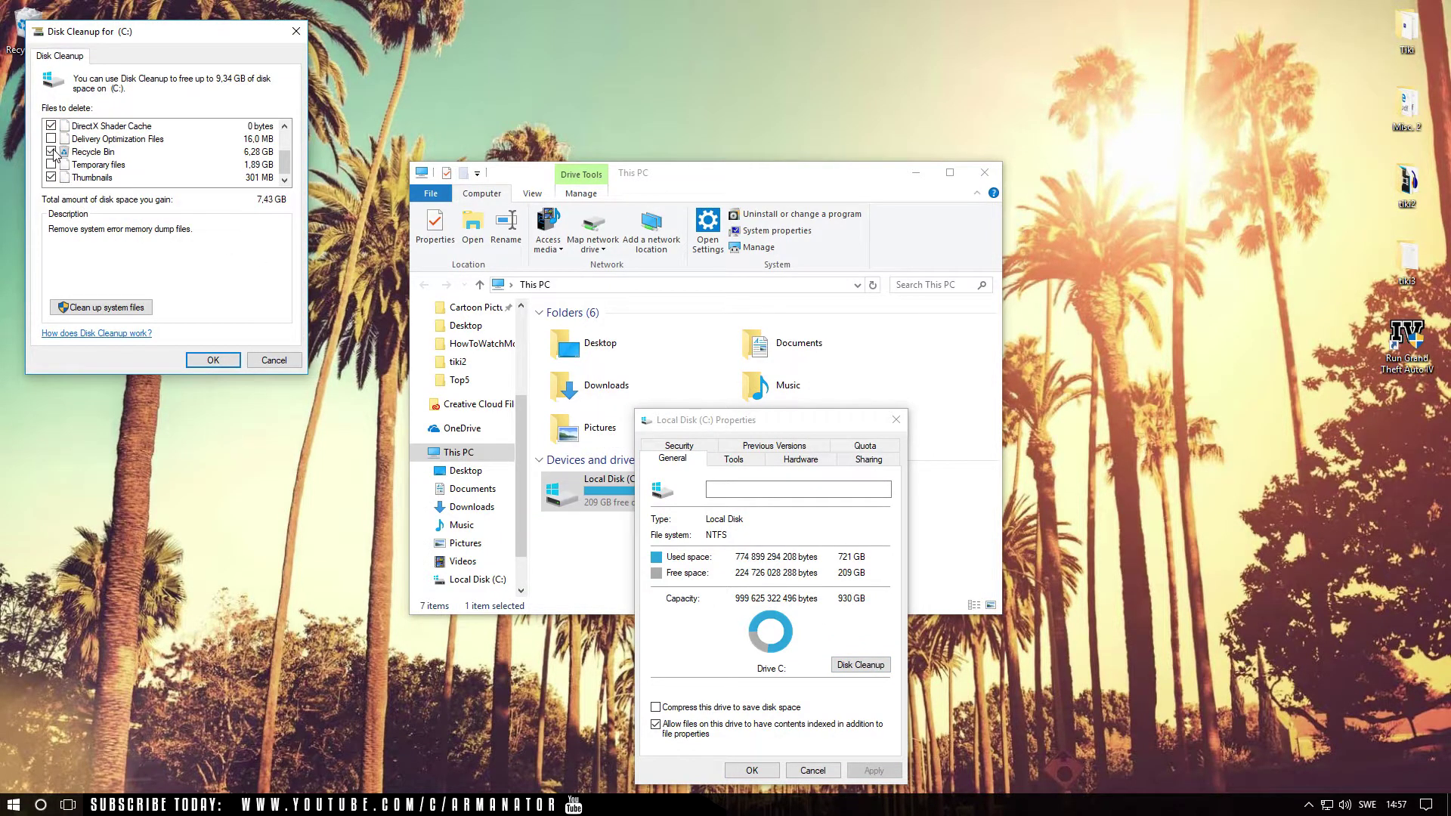
left_click(52, 164)
left_click(51, 138)
left_click(212, 363)
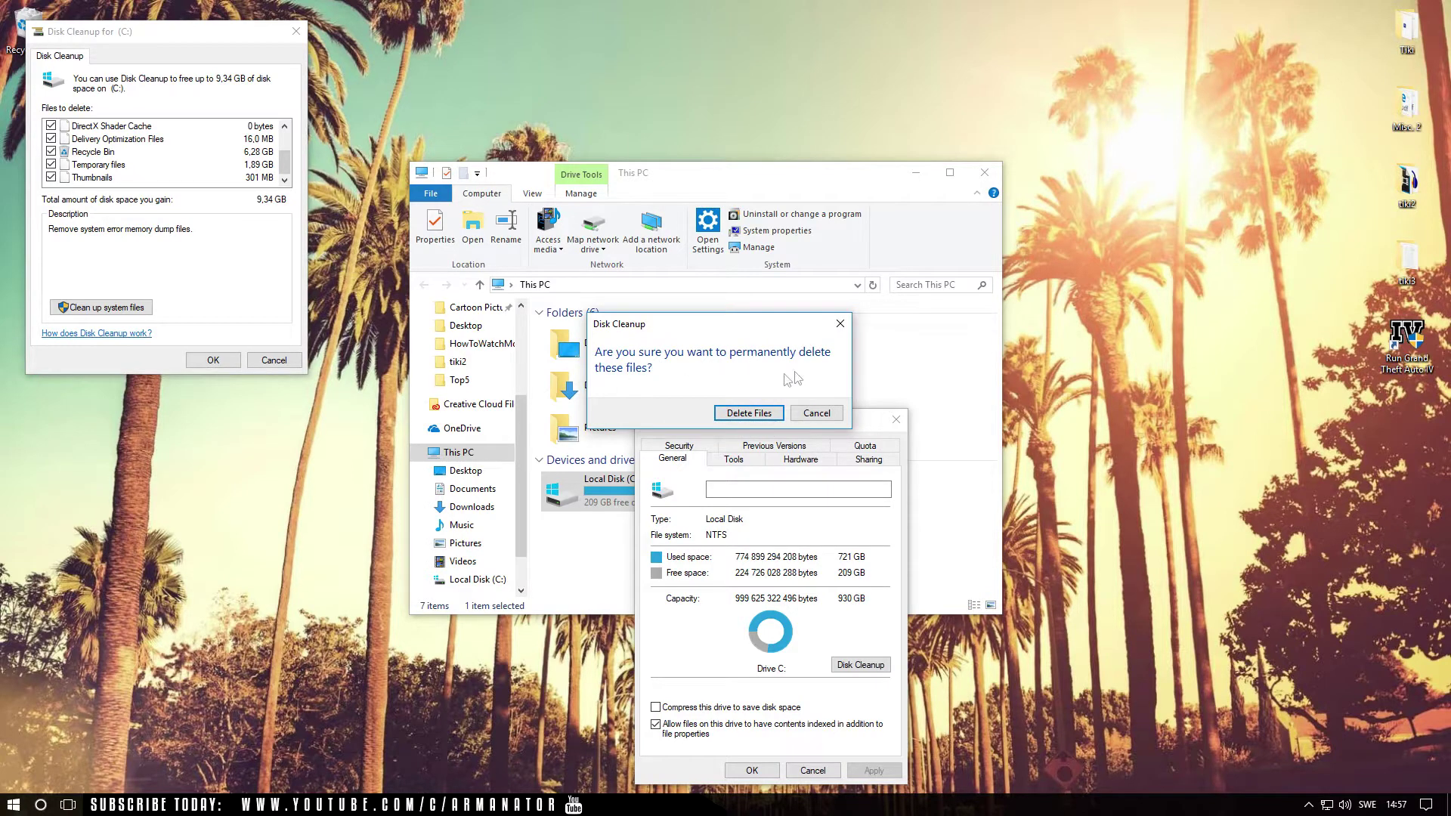
left_click(745, 415)
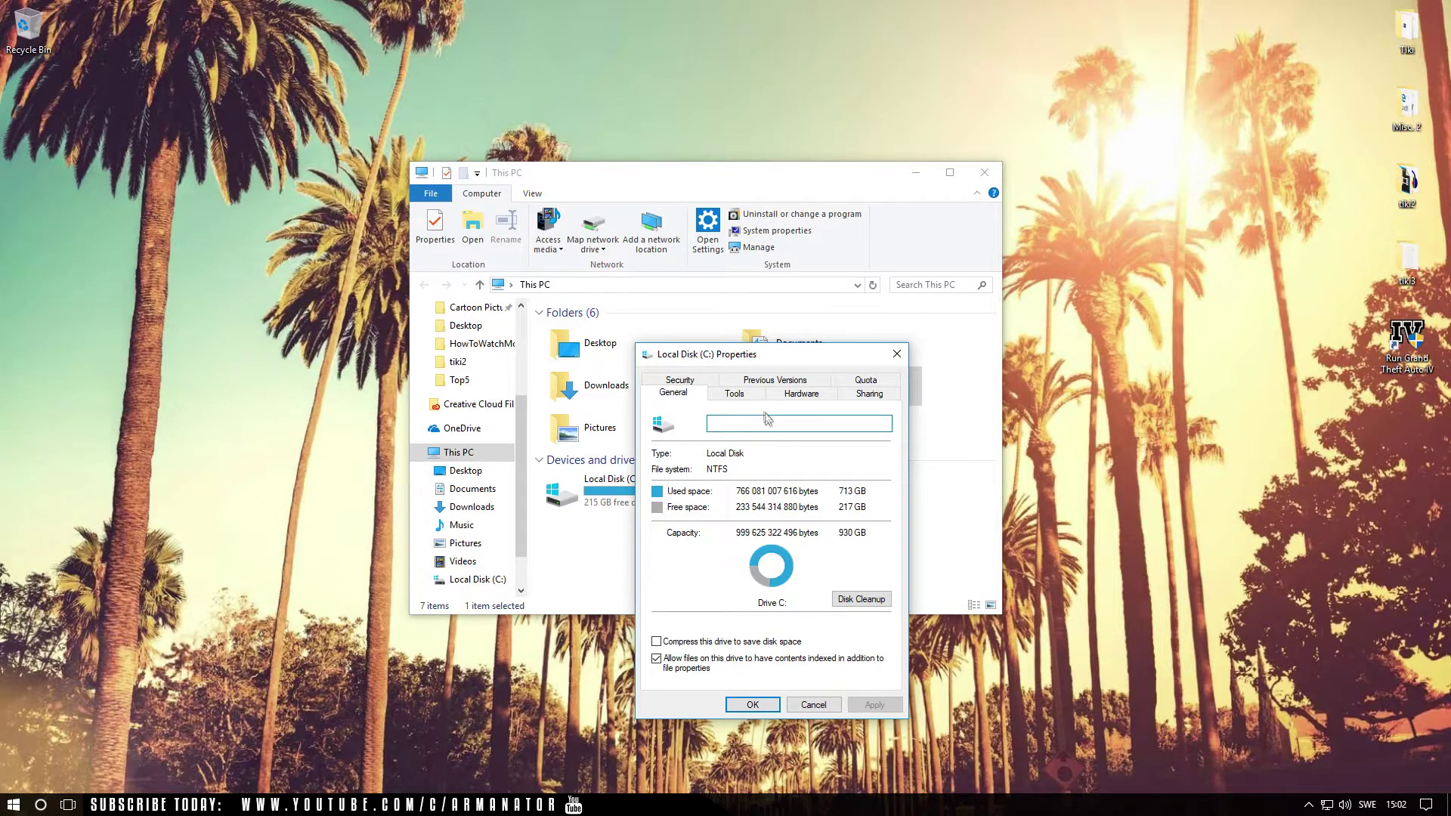
Step: Check Local Disk (C:) for file system errors and dismiss the optional drive scan
left_click(734, 394)
left_click(837, 460)
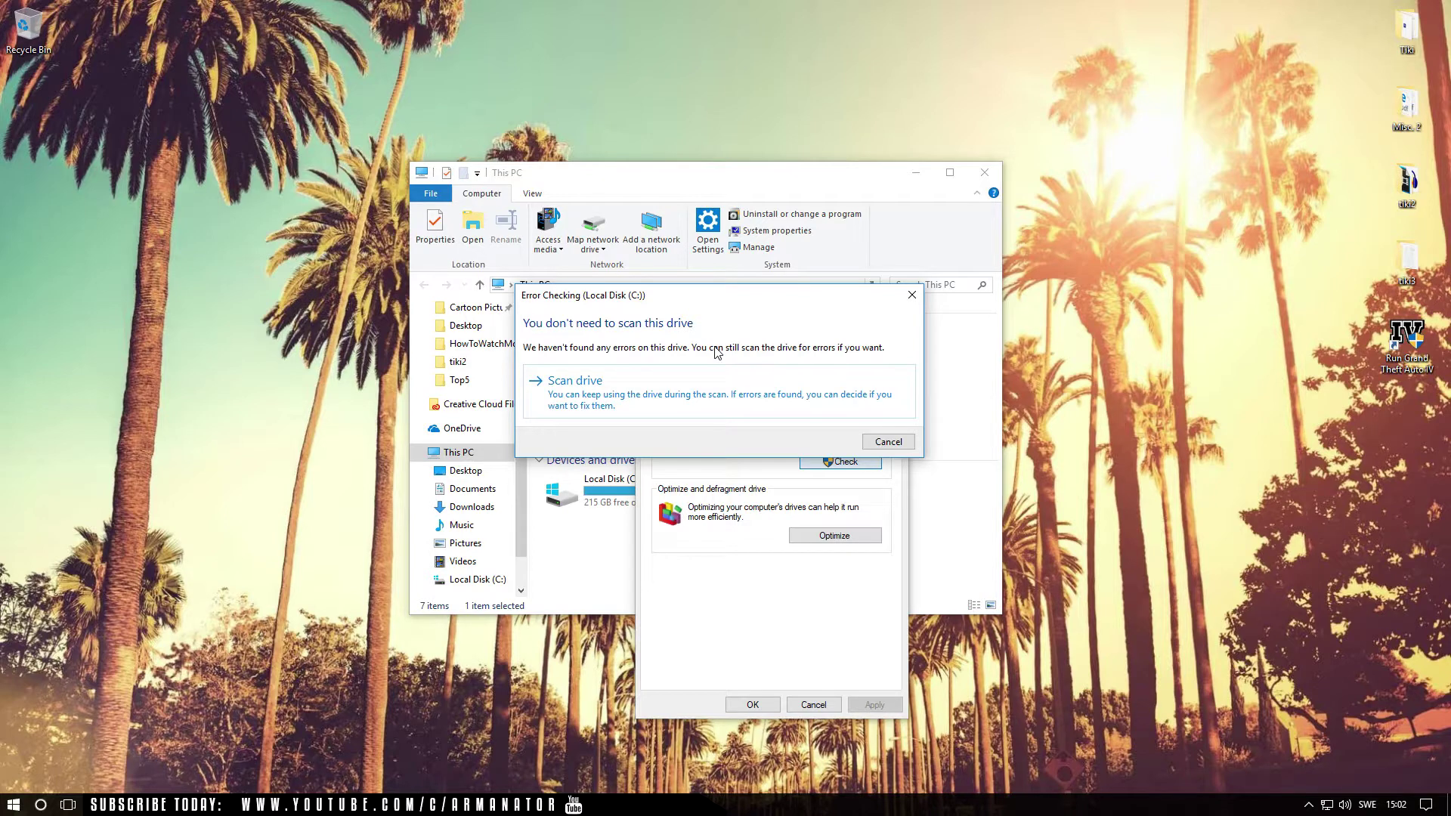
left_click(888, 441)
Step: Review the optimization status of the drives, close the drive's dialogs and minimize the This PC window
left_click(824, 536)
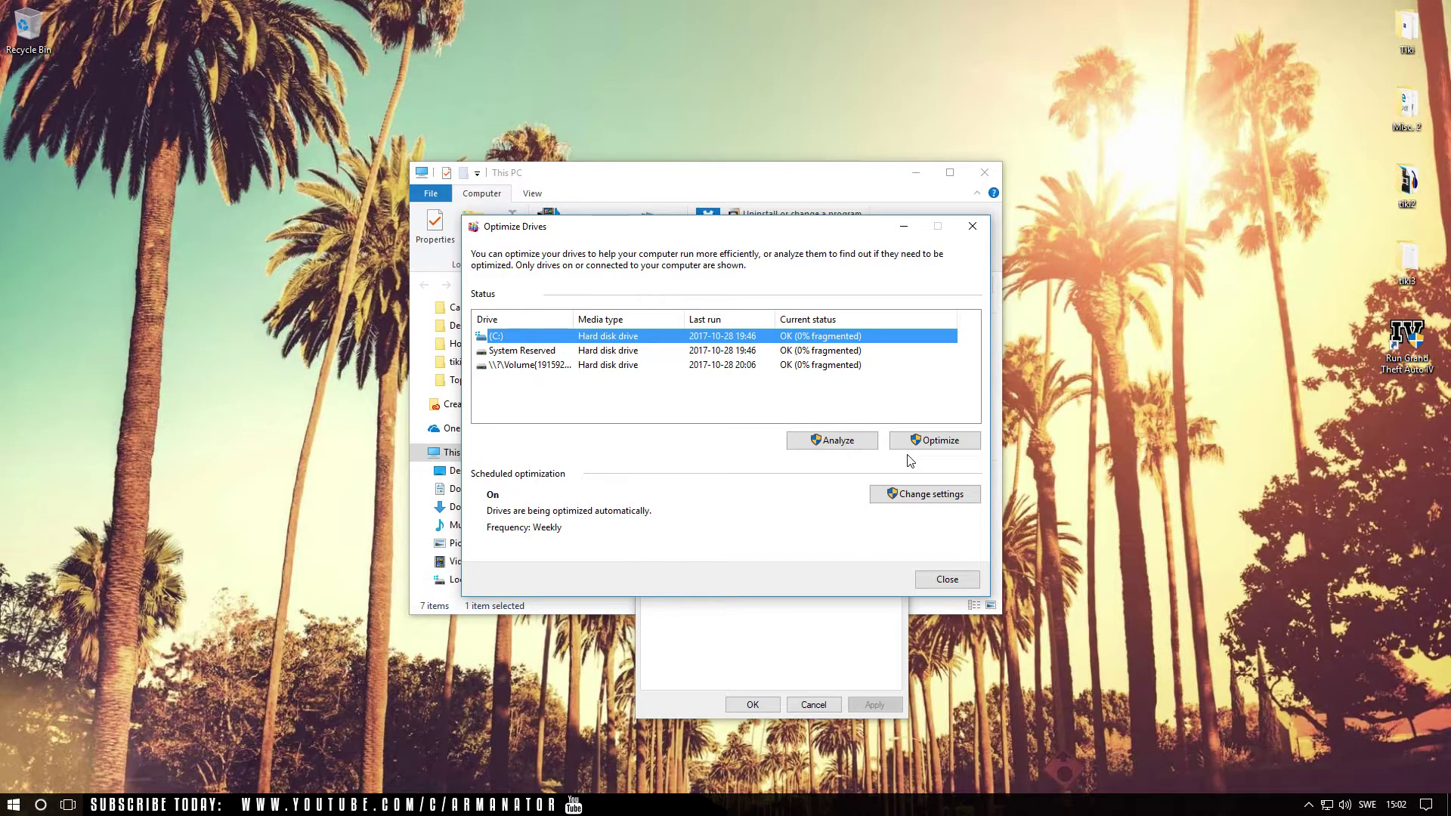
left_click(943, 579)
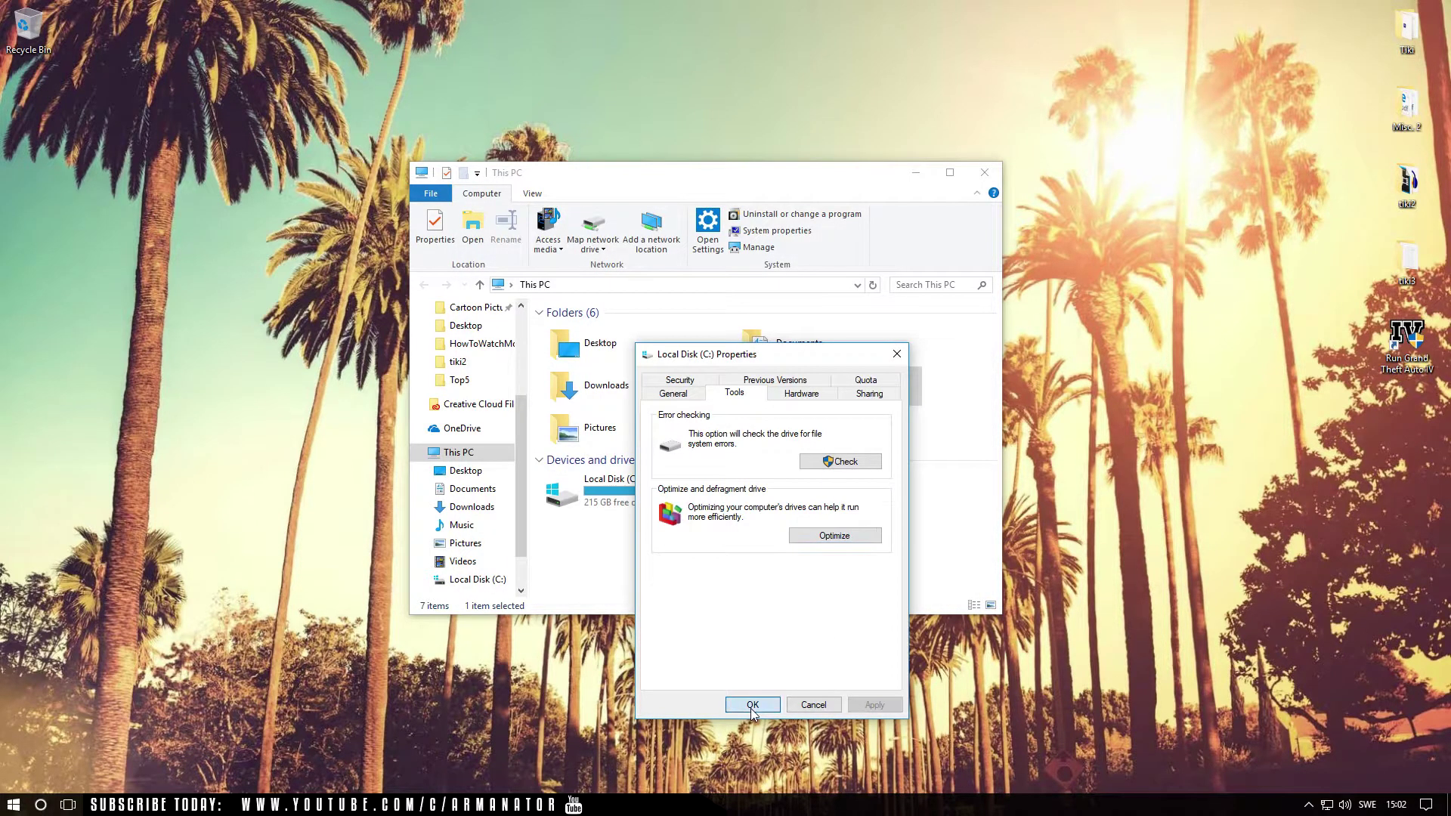
left_click(753, 705)
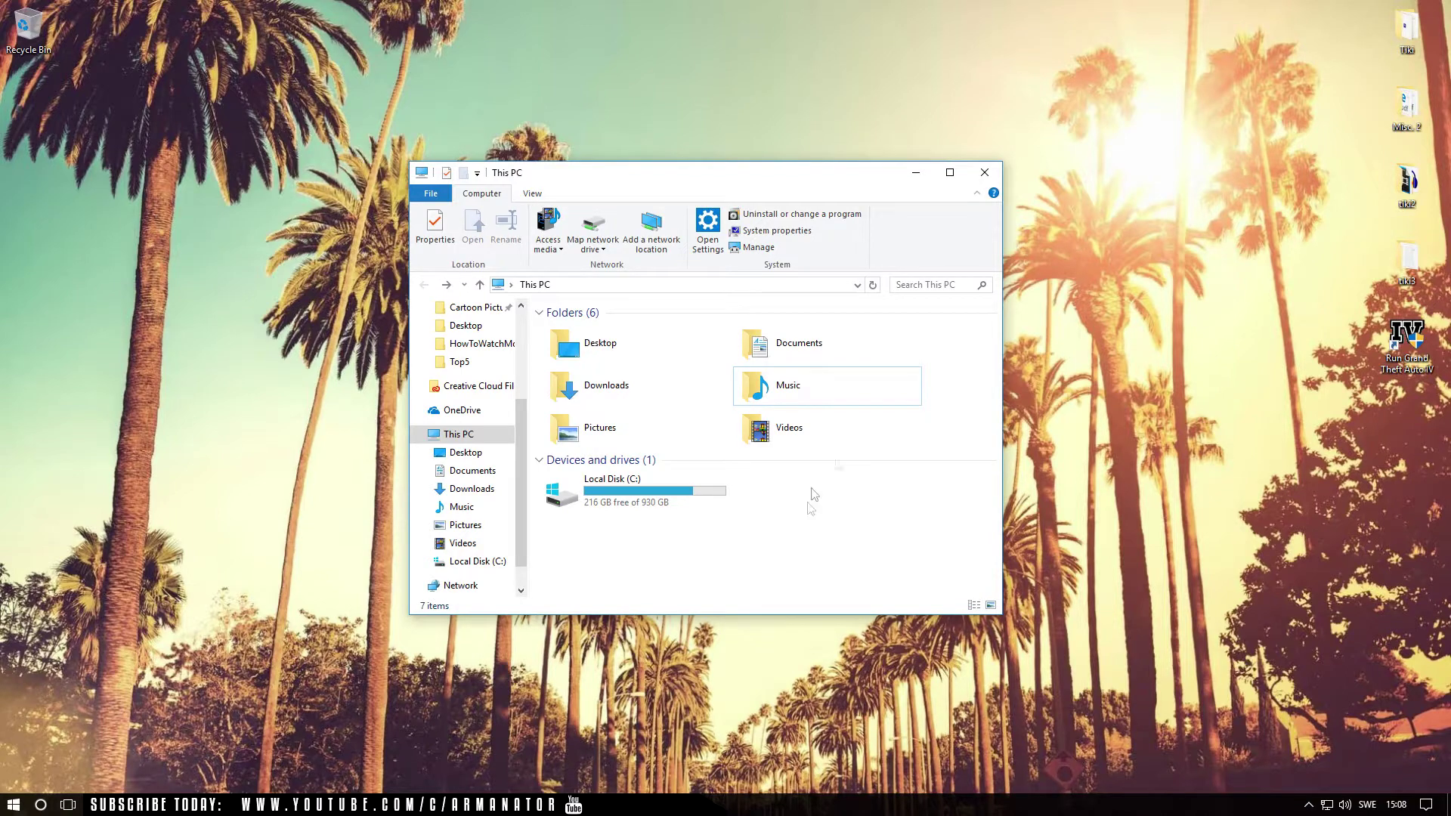
left_click(916, 173)
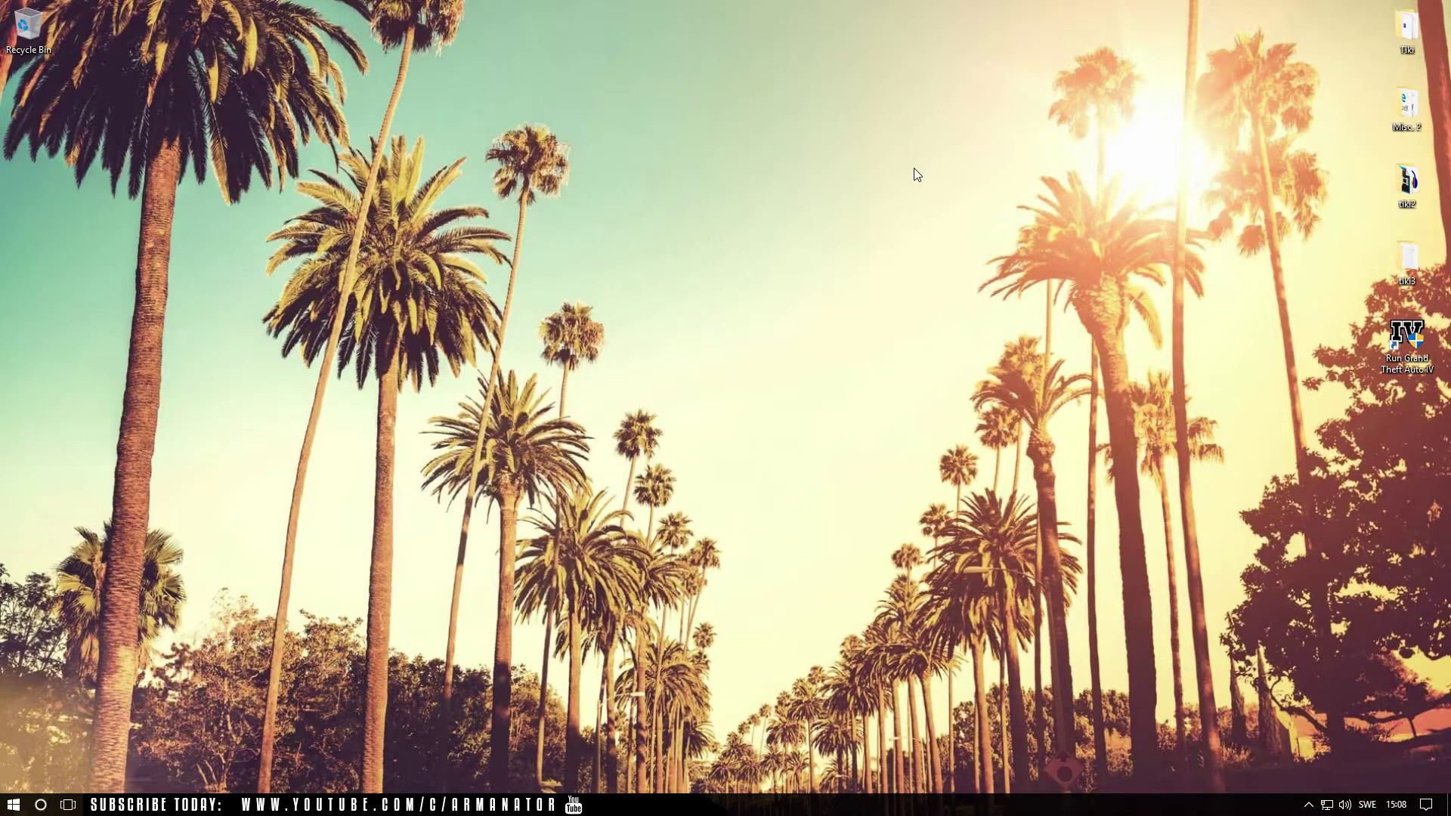
Step: Find Power Options in Control Panel and select the High performance power plan
left_click(14, 804)
type("control")
key("Return")
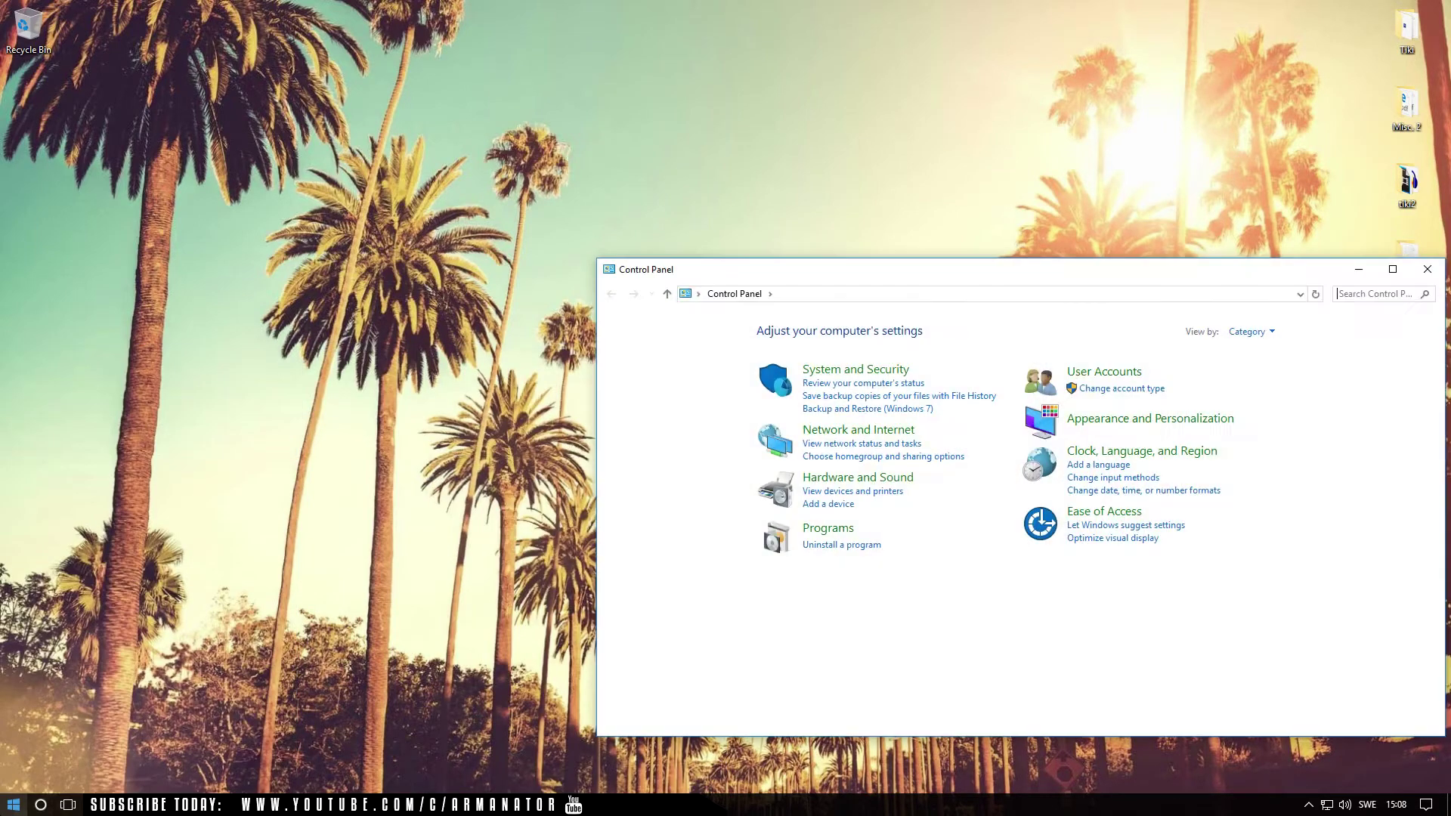
left_click(1387, 294)
type("power options")
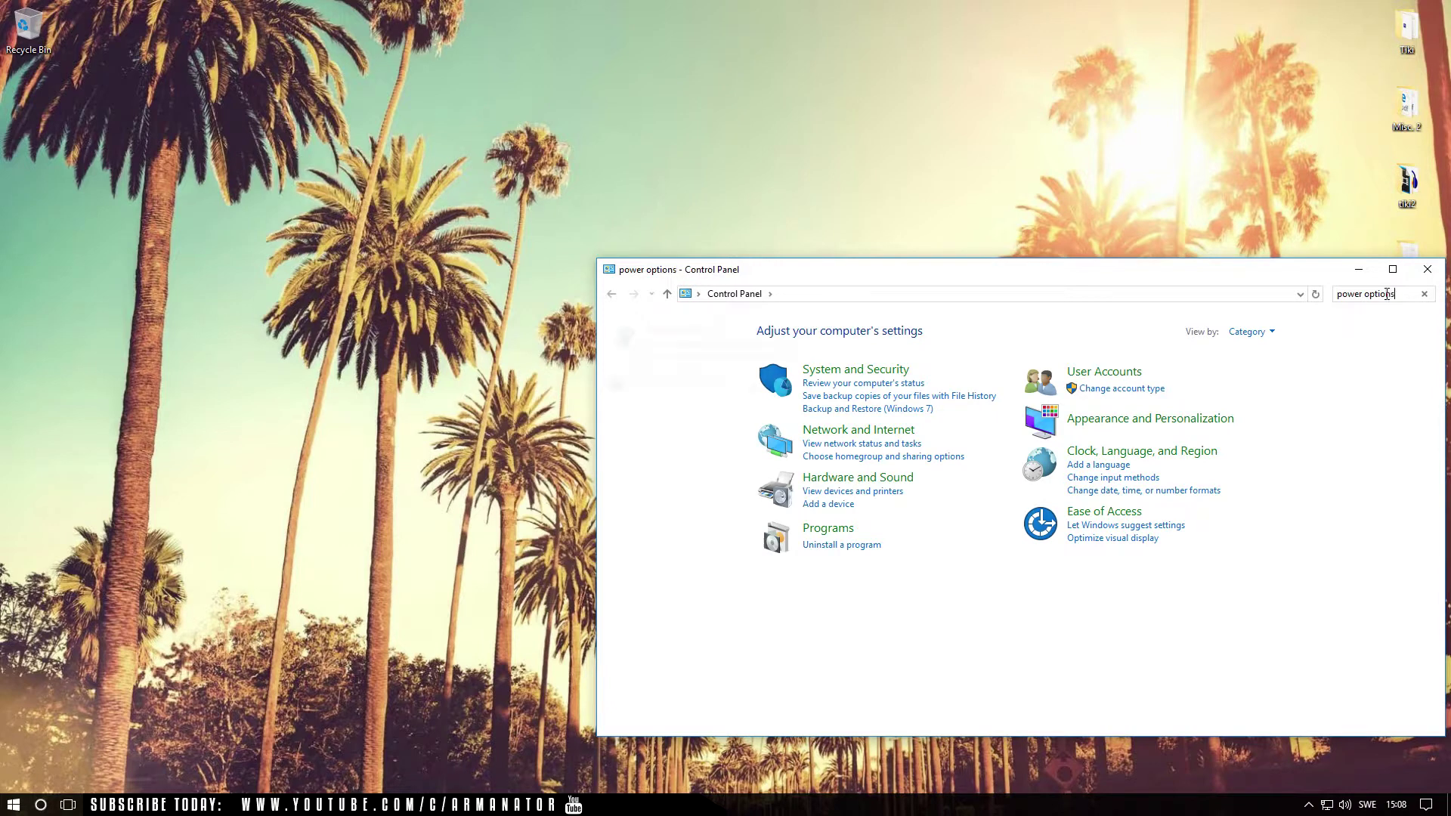
left_click(675, 334)
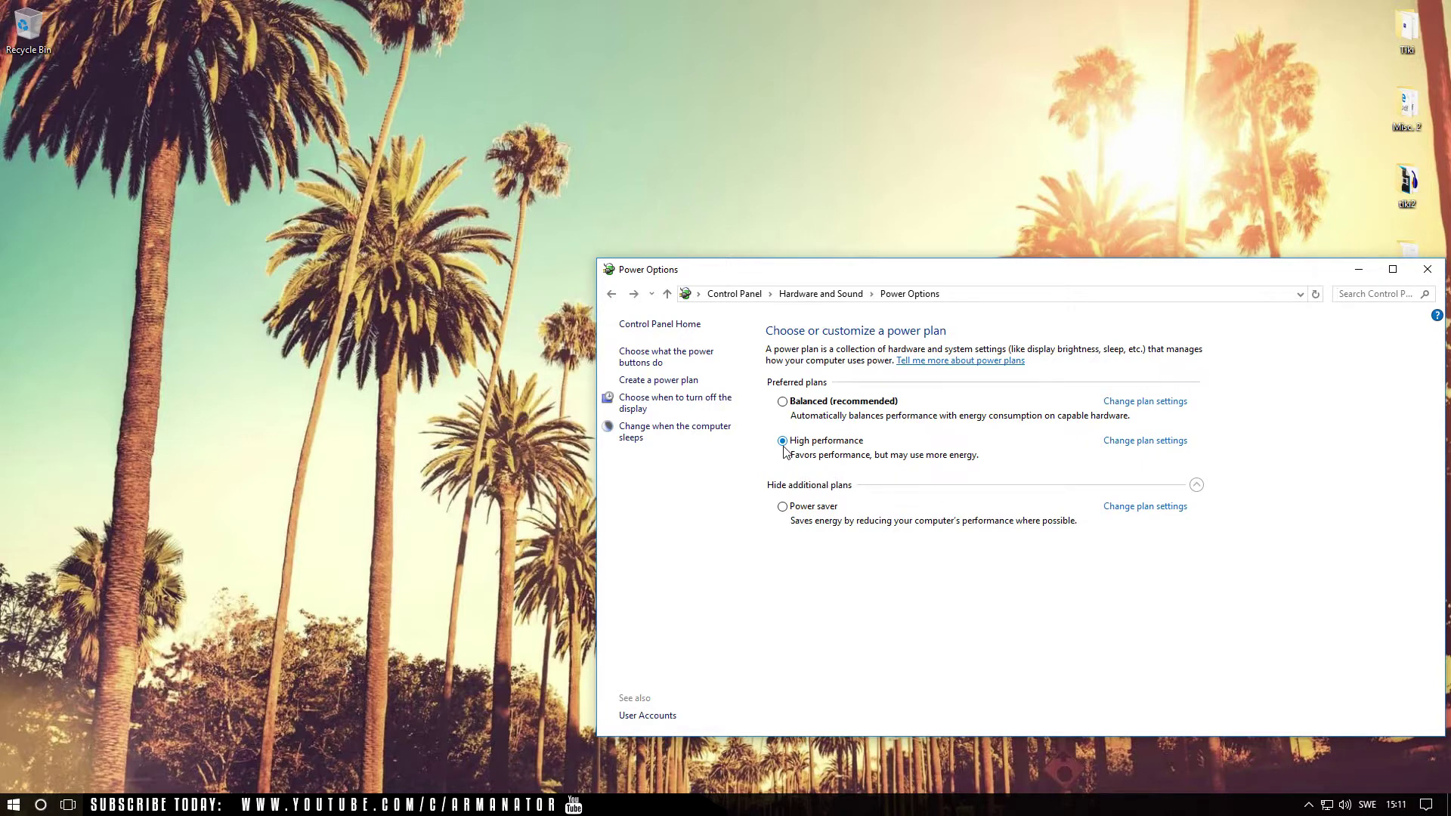
Step: Search Control Panel for "advanced system settings" and open the Performance Options from the system properties
left_click(1358, 296)
type("advanced s")
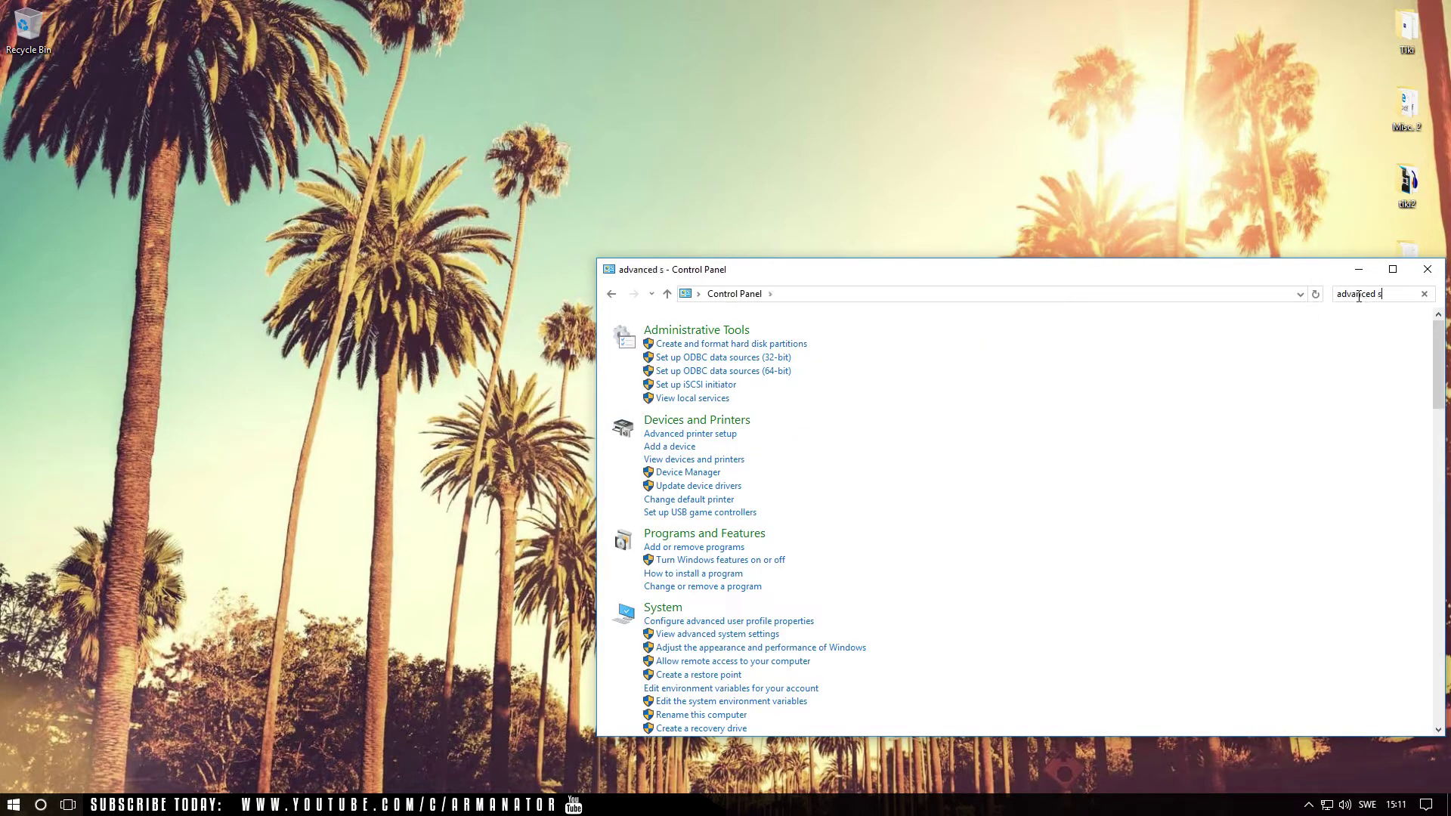
type("ystem settings")
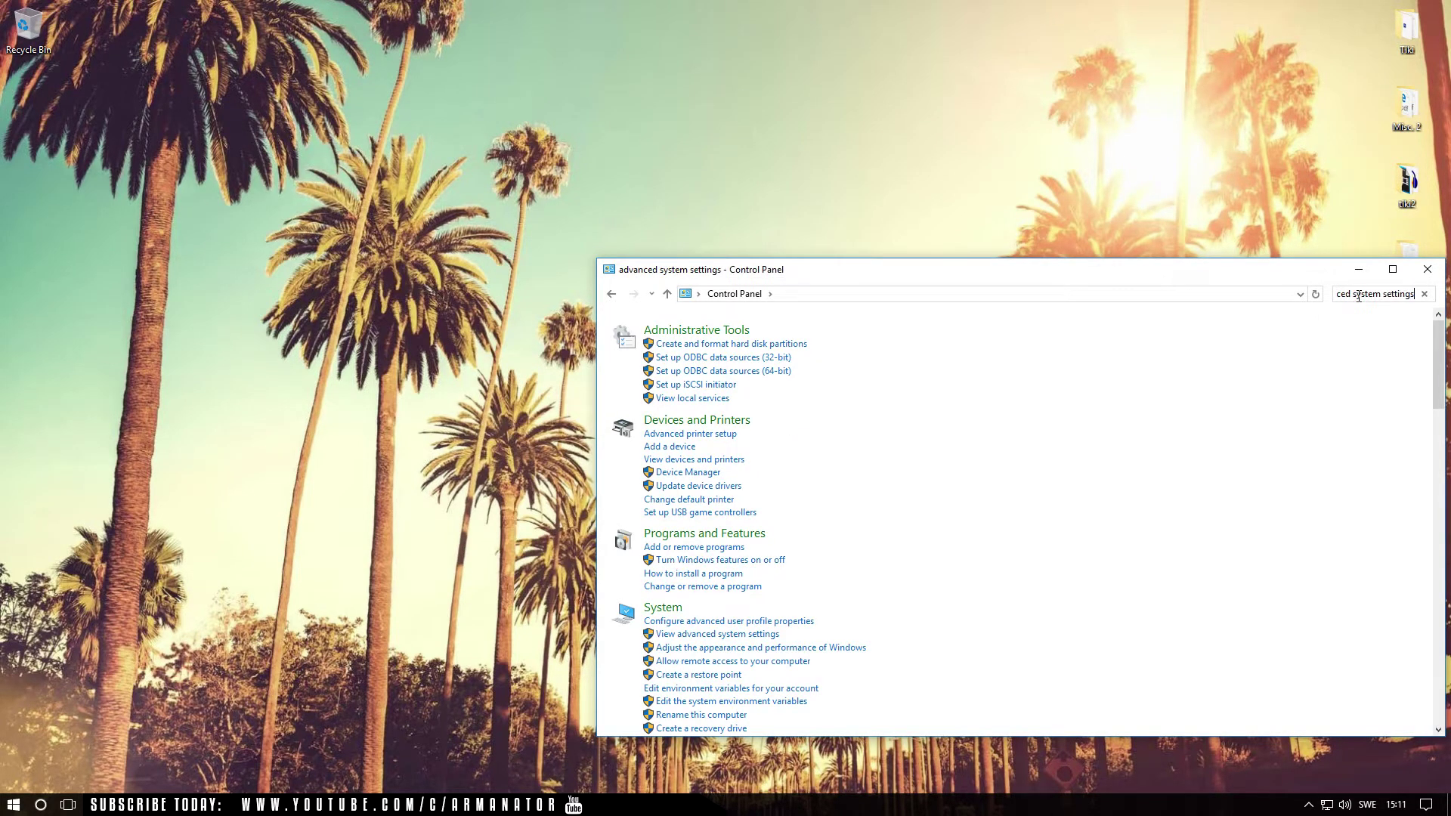
left_click(735, 346)
left_click(336, 182)
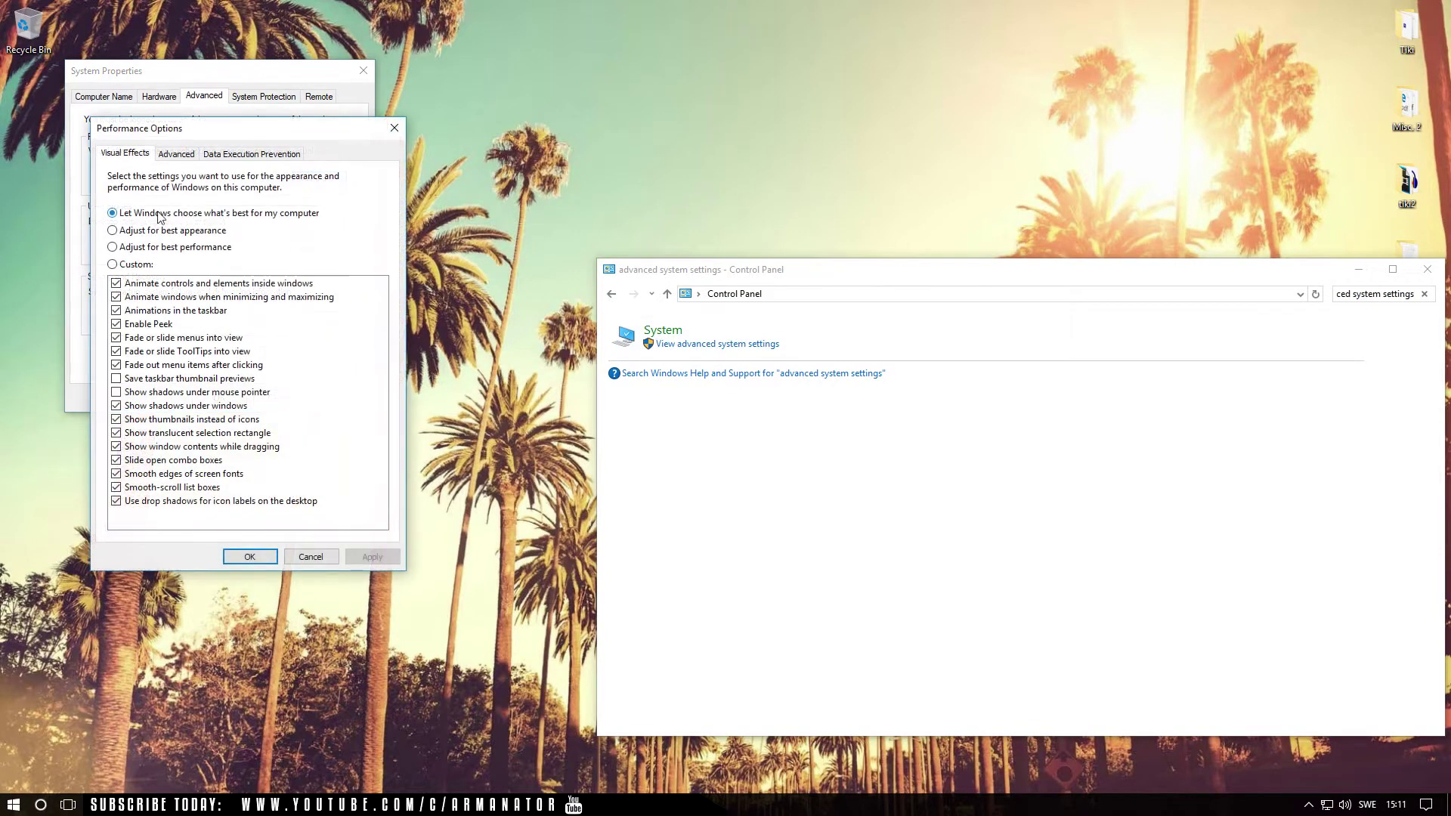
Step: Set the visual effects to Adjust for best performance, apply the change, and close System Properties and Control Panel
left_click(115, 248)
left_click(361, 558)
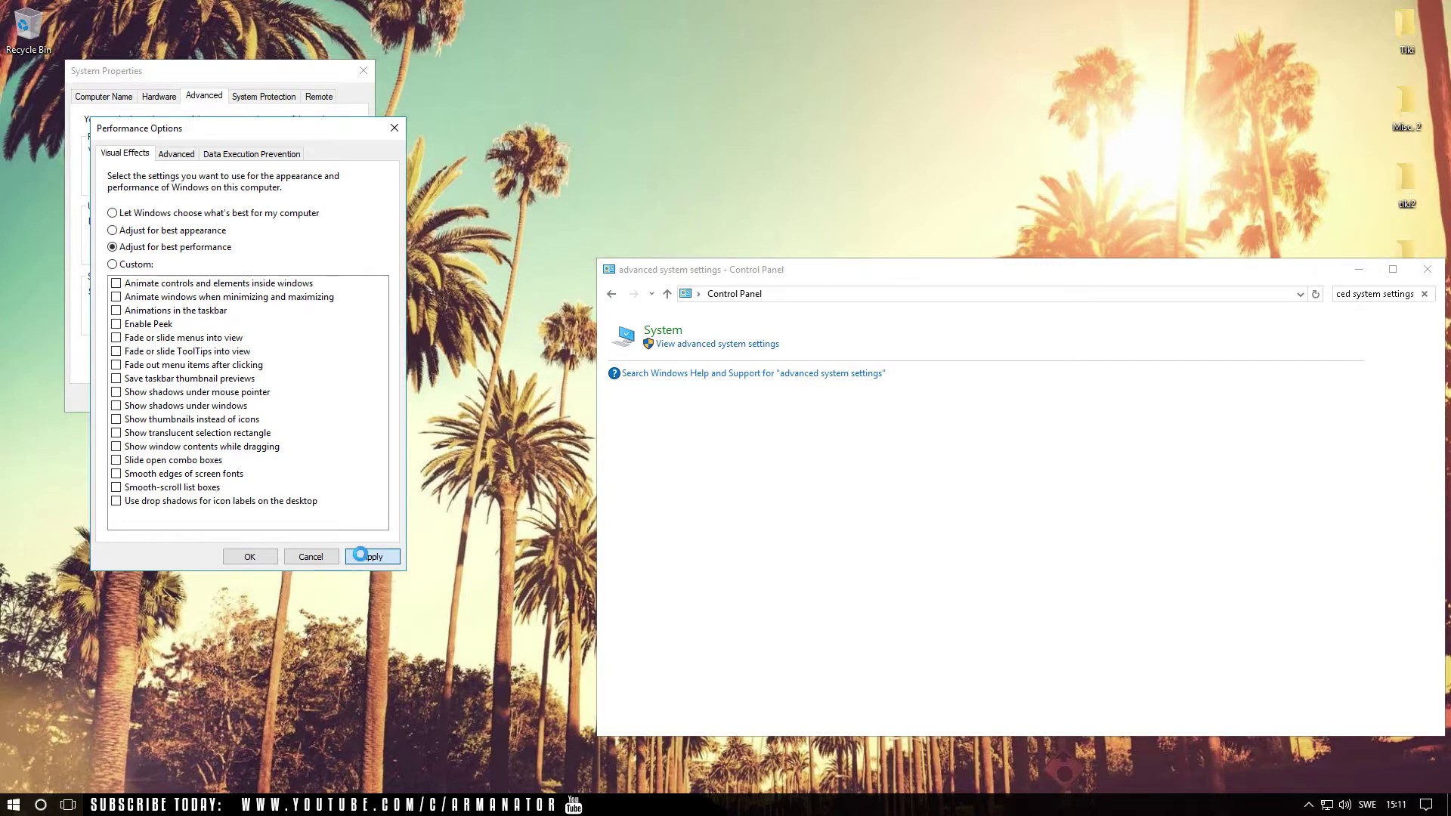
left_click(239, 557)
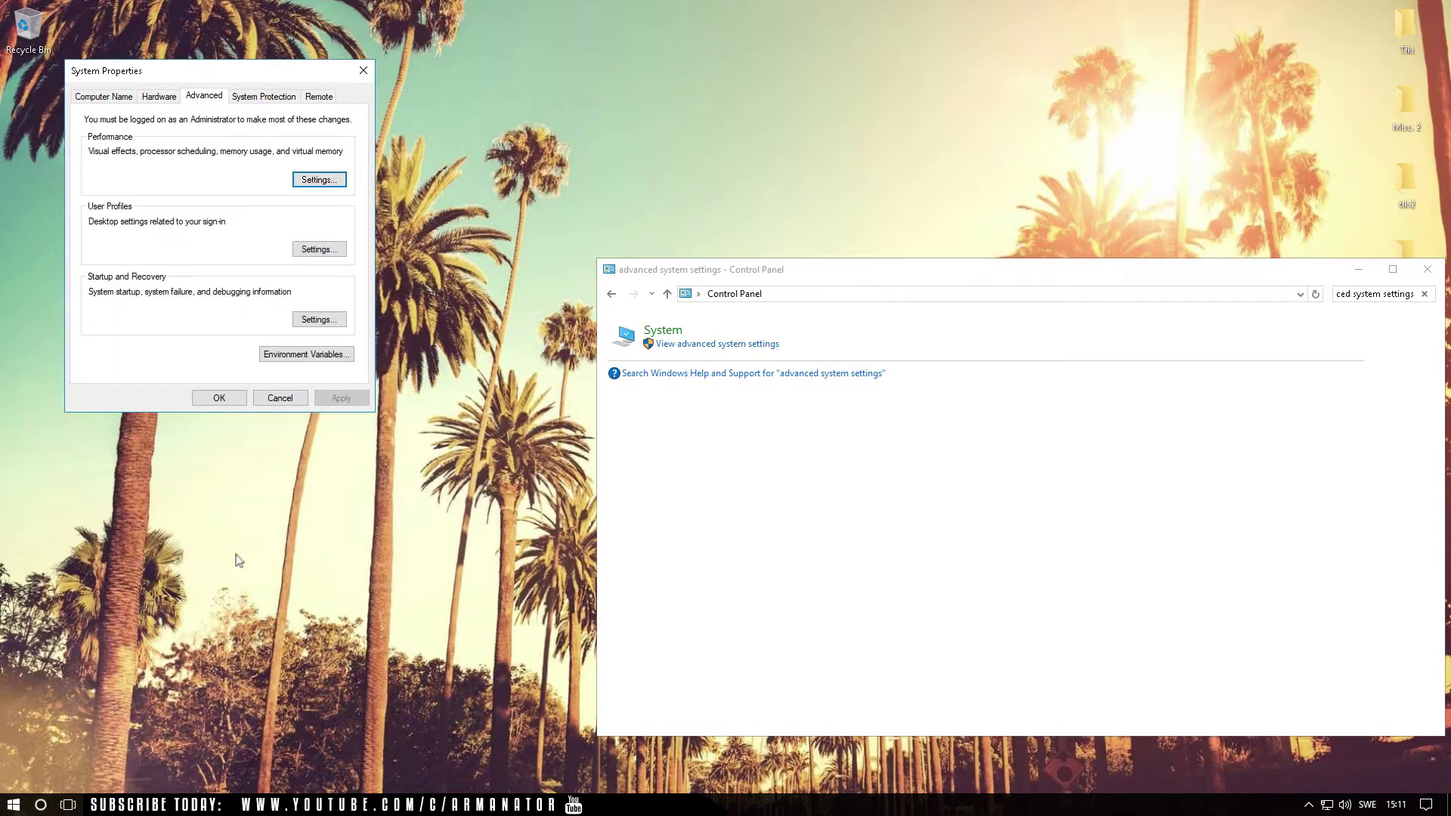
left_click(219, 397)
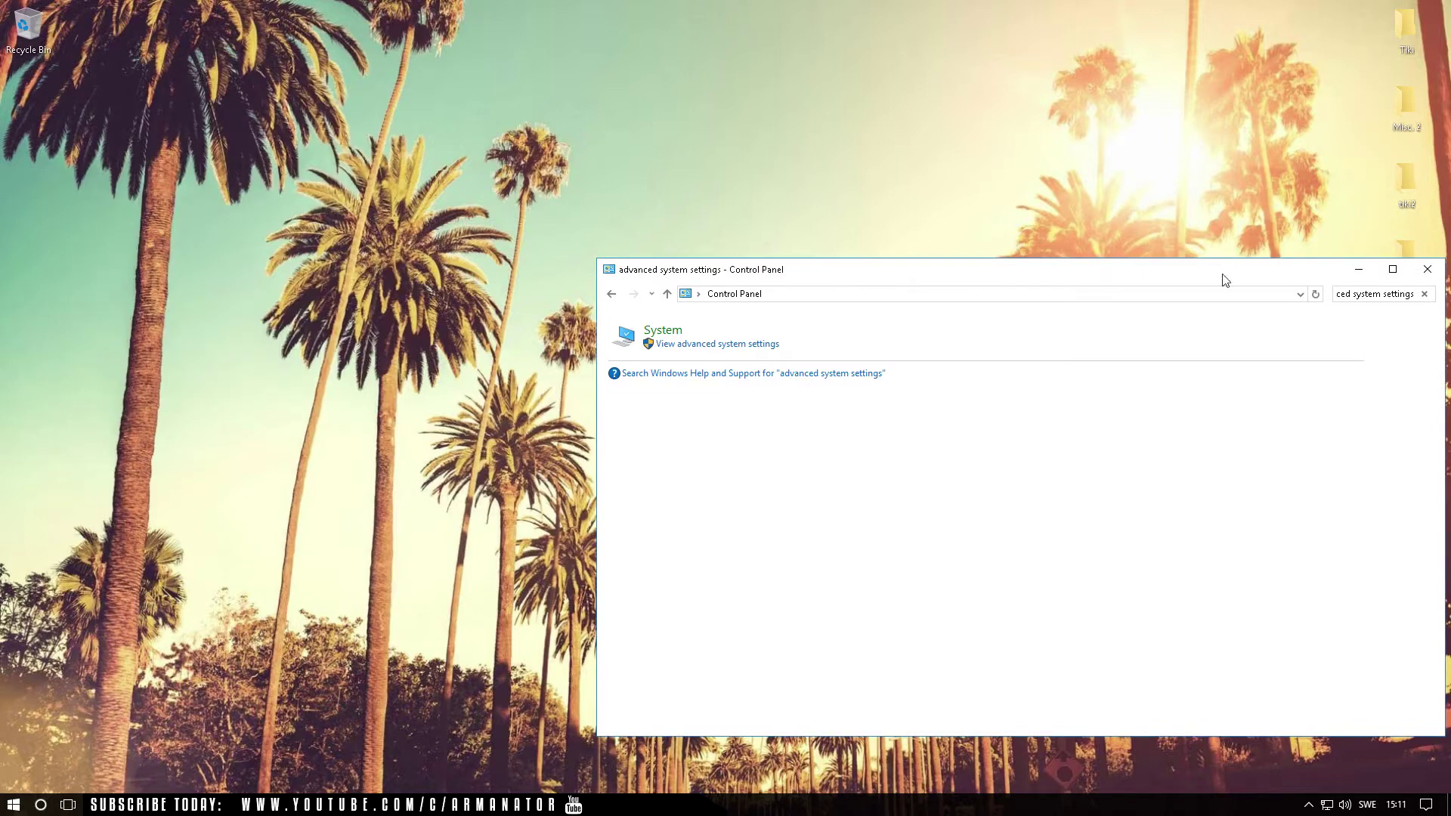
left_click(1424, 271)
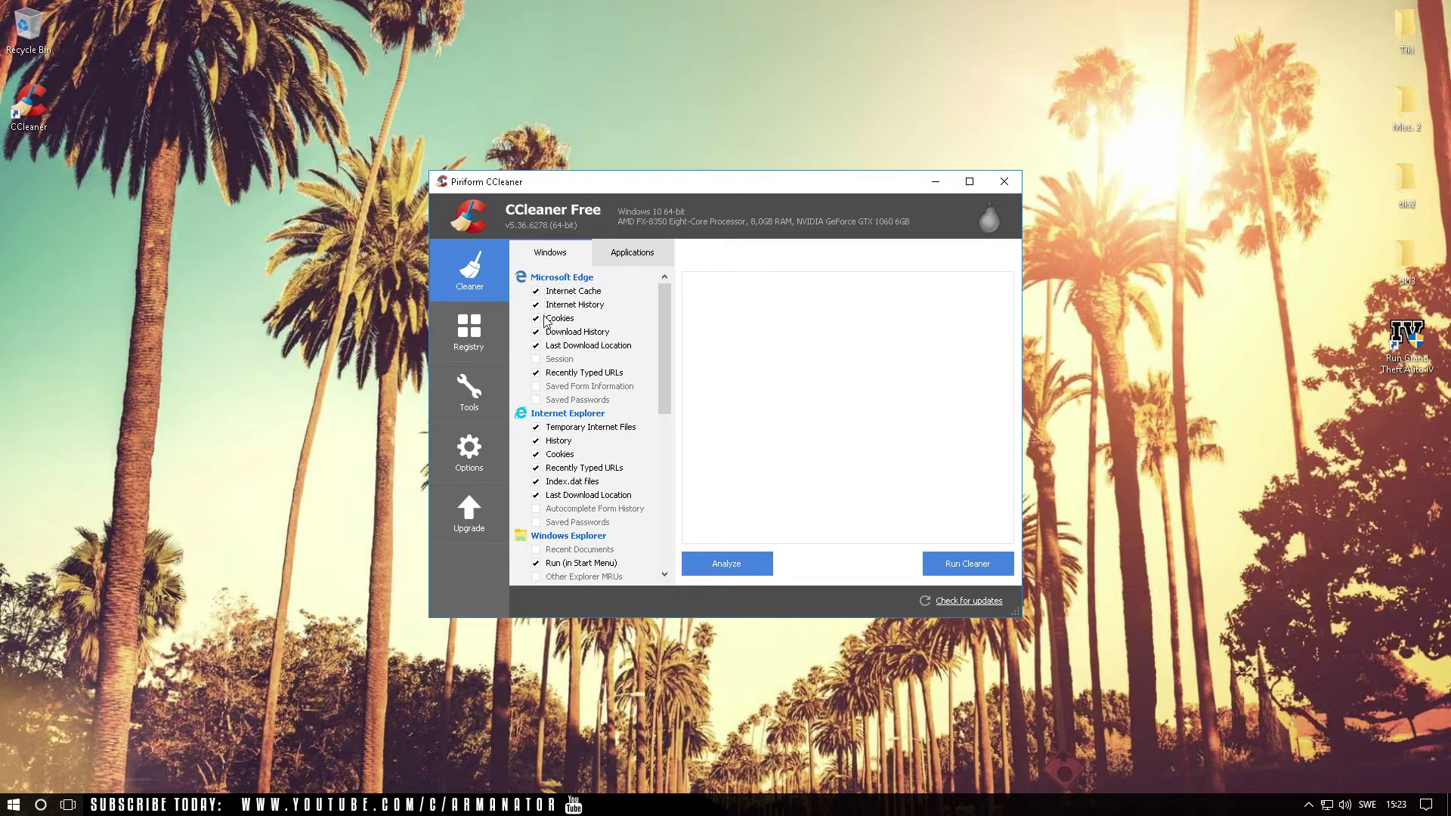
Step: Review the Windows cleaning categories in CCleaner's Cleaner list
scroll(572, 522, "down", 4)
scroll(572, 521, "down", 4)
scroll(572, 521, "up", 6)
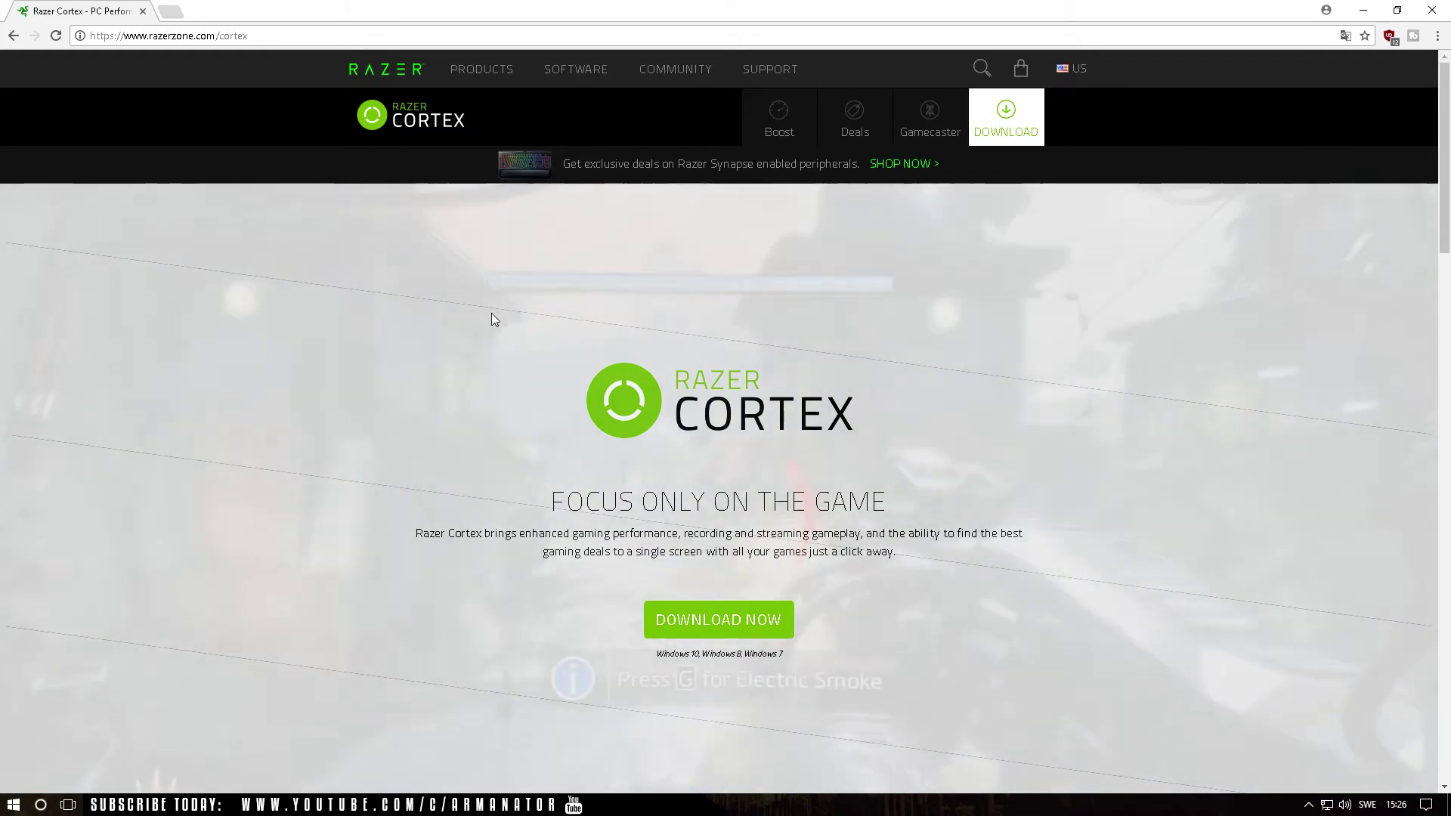
Step: Download Razer Cortex from its website and start creating an account from its sign-in window
left_click(758, 621)
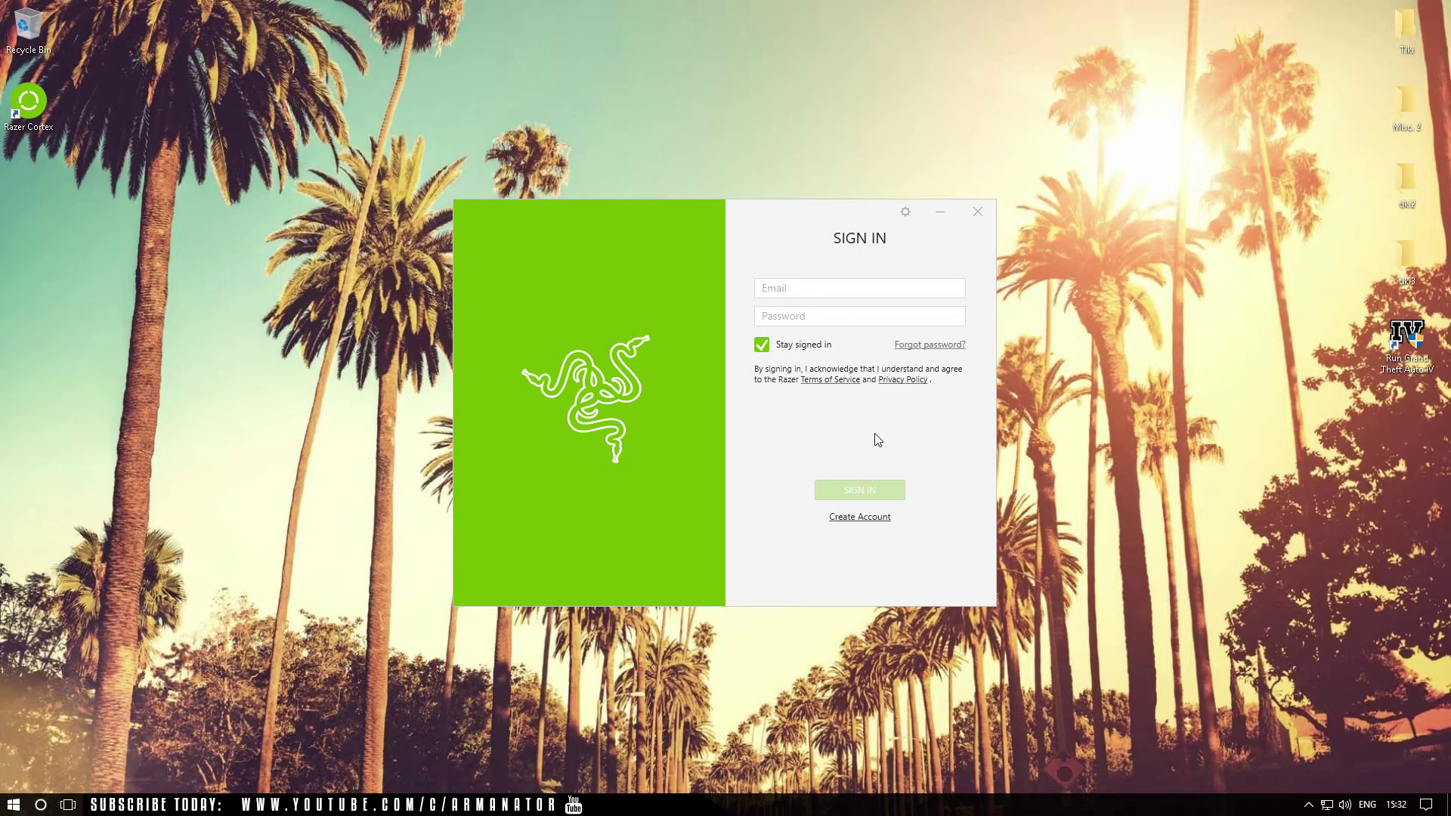
left_click(873, 518)
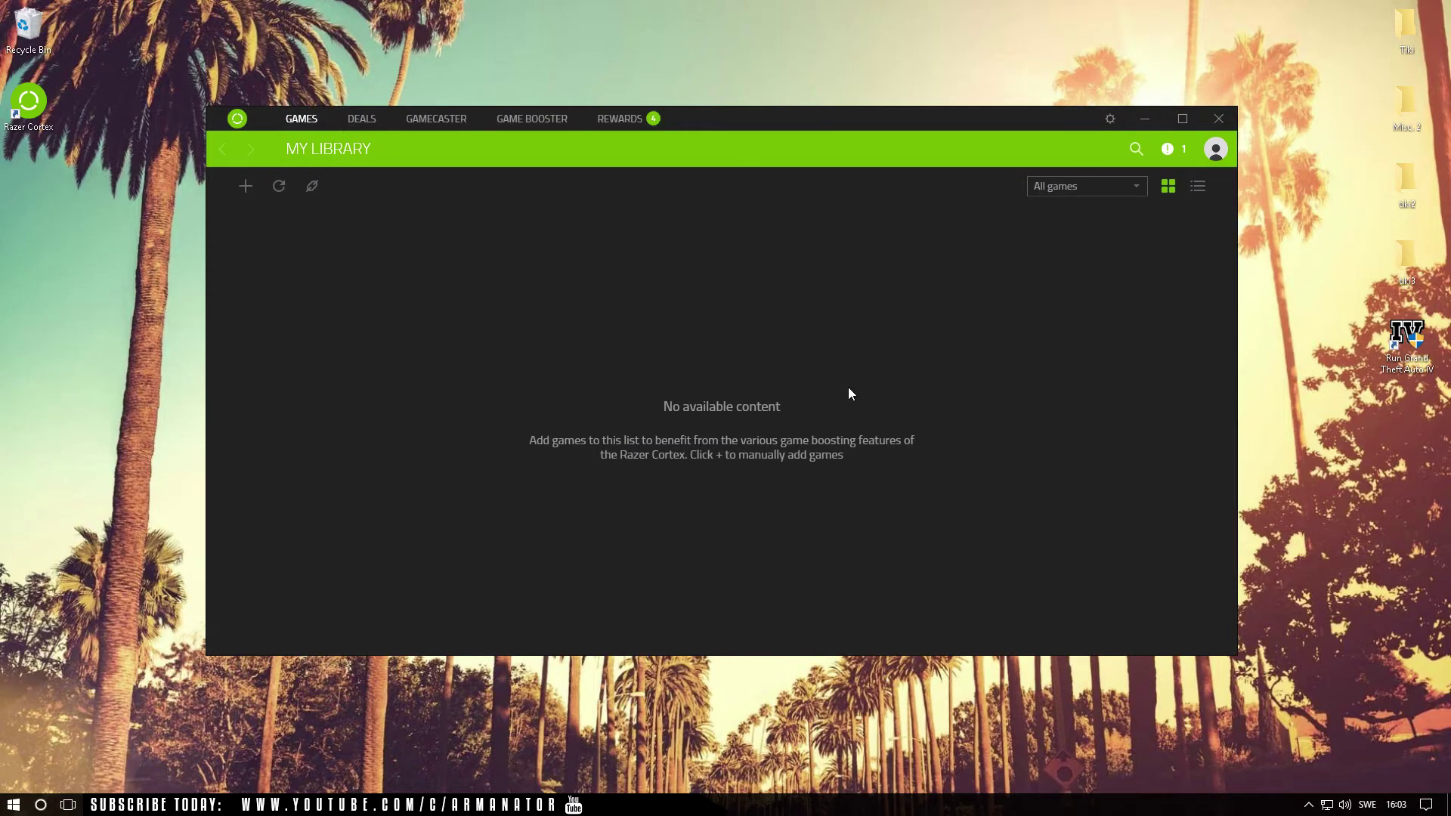
Step: Add the Run Grand Theft Auto IV shortcut from the Desktop to the Razer Cortex game library and launch the added game
left_click(245, 188)
left_click(911, 271)
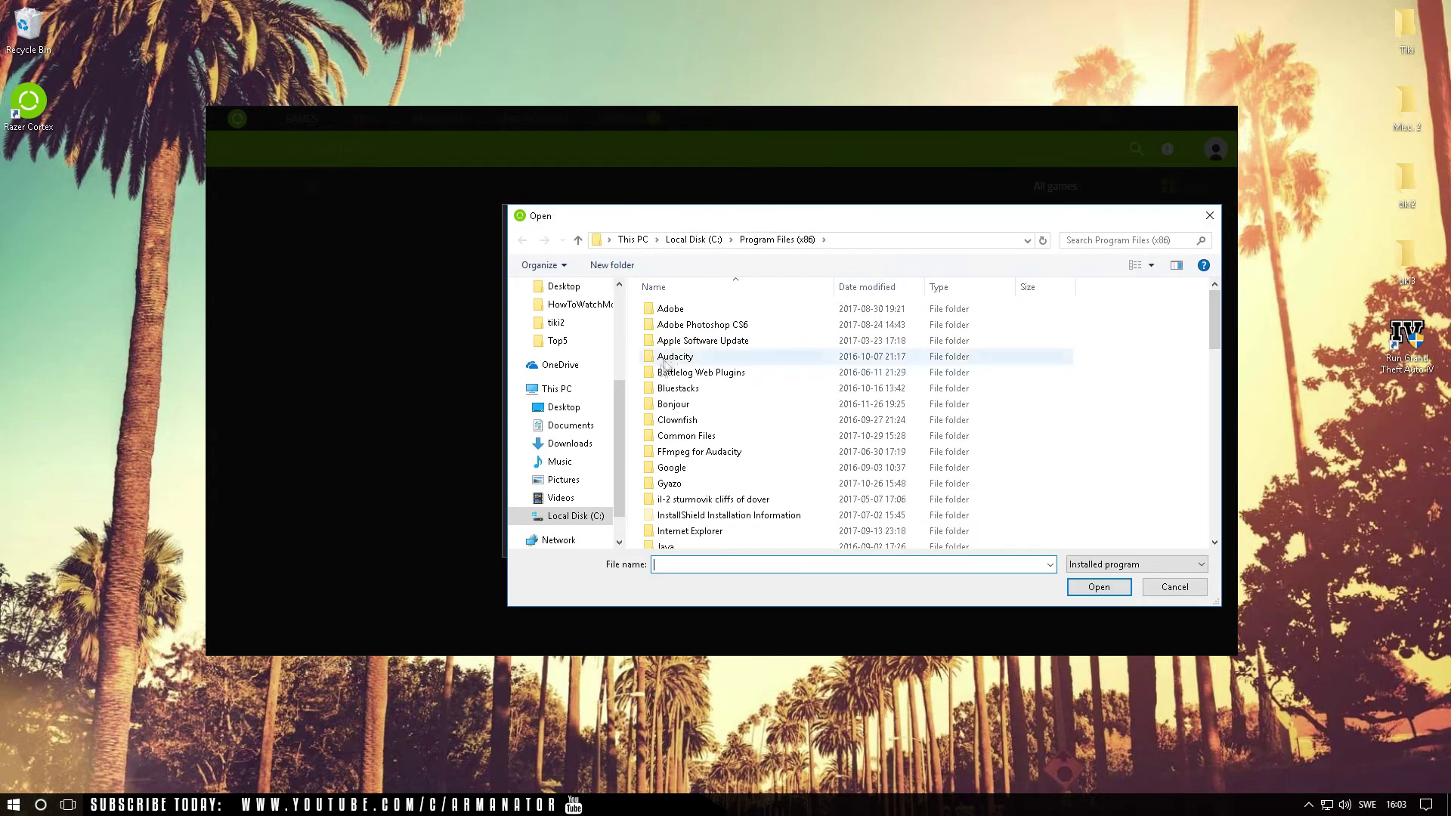
left_click(564, 406)
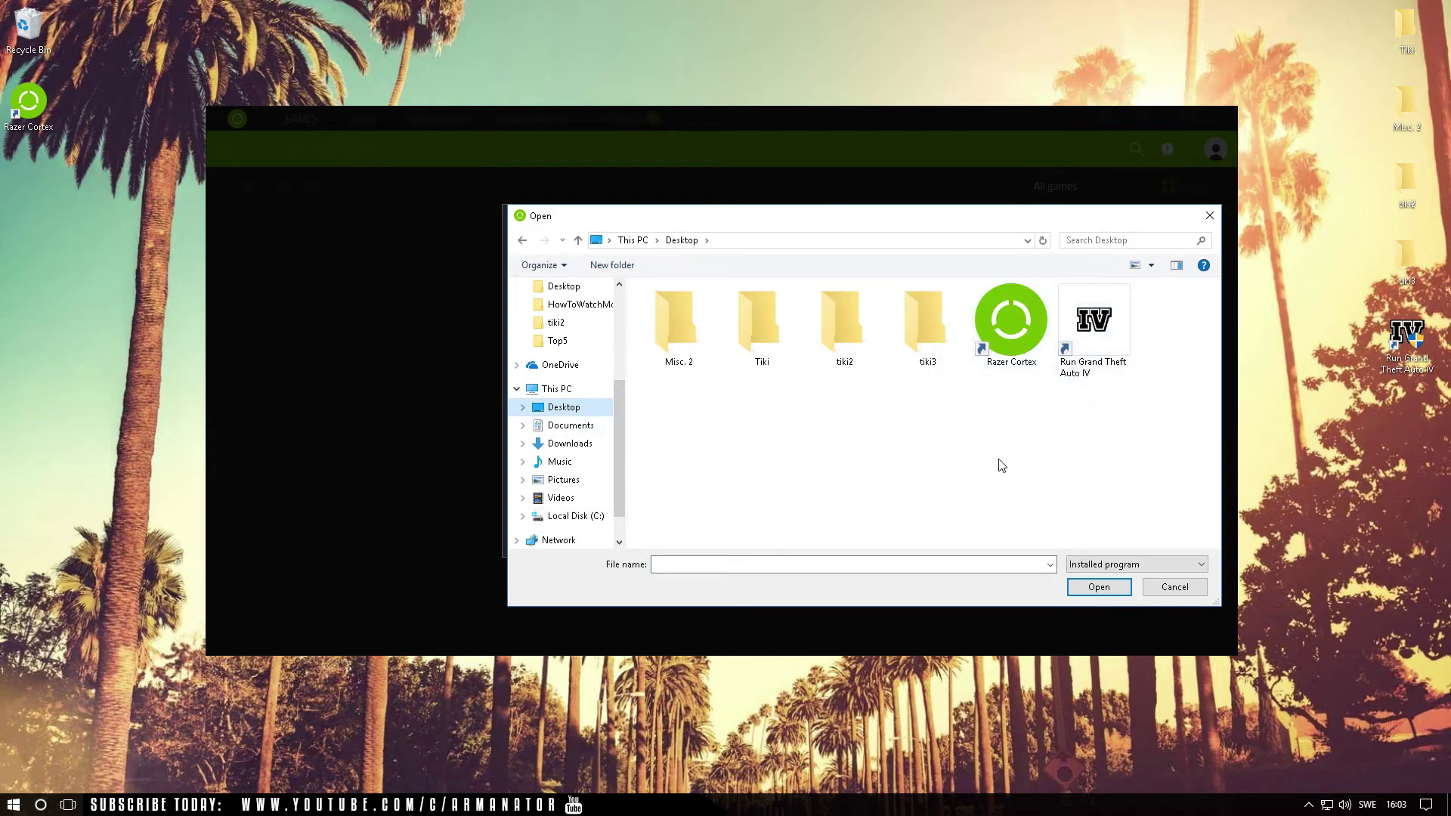
left_click(1093, 321)
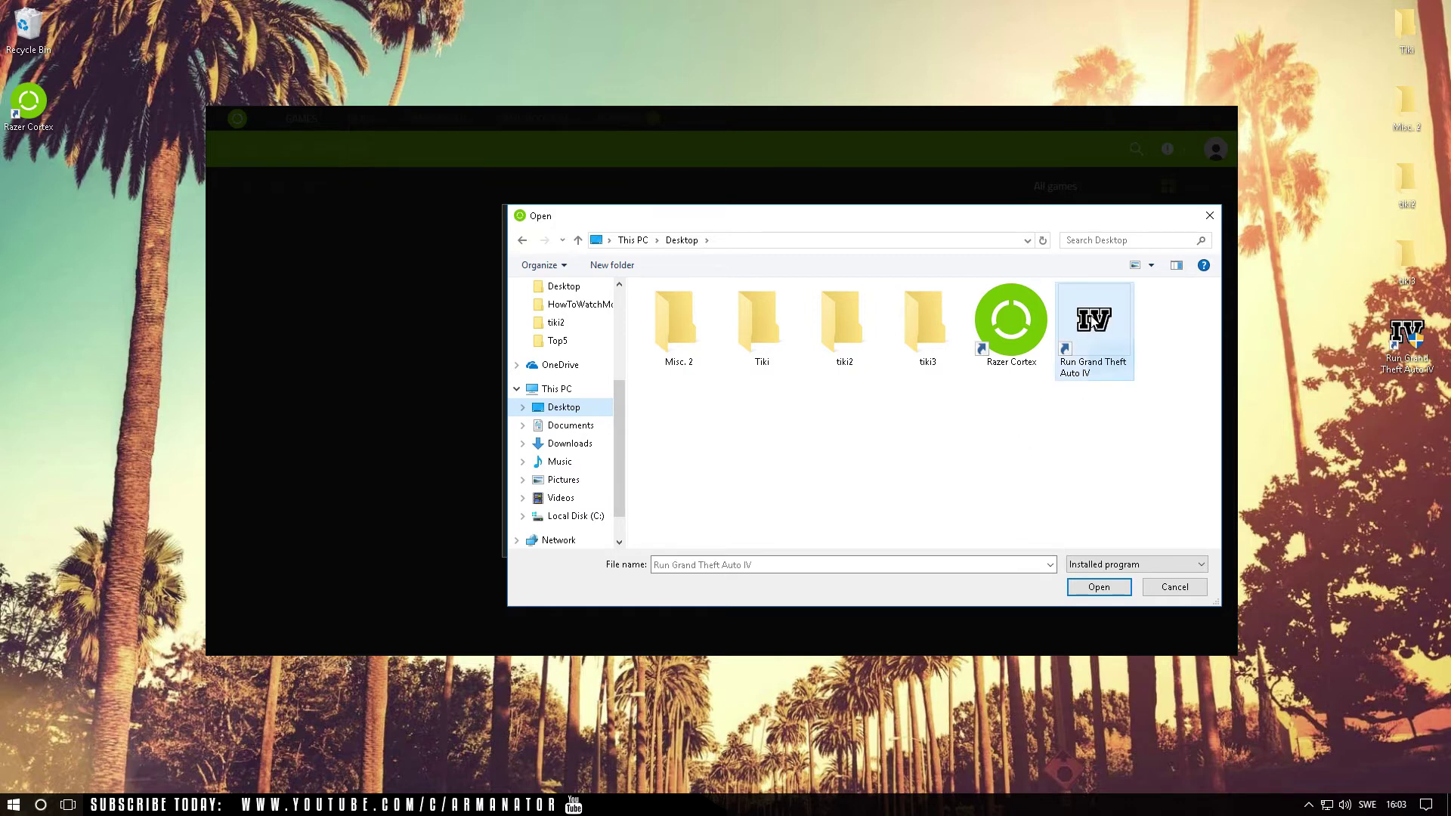
left_click(1098, 588)
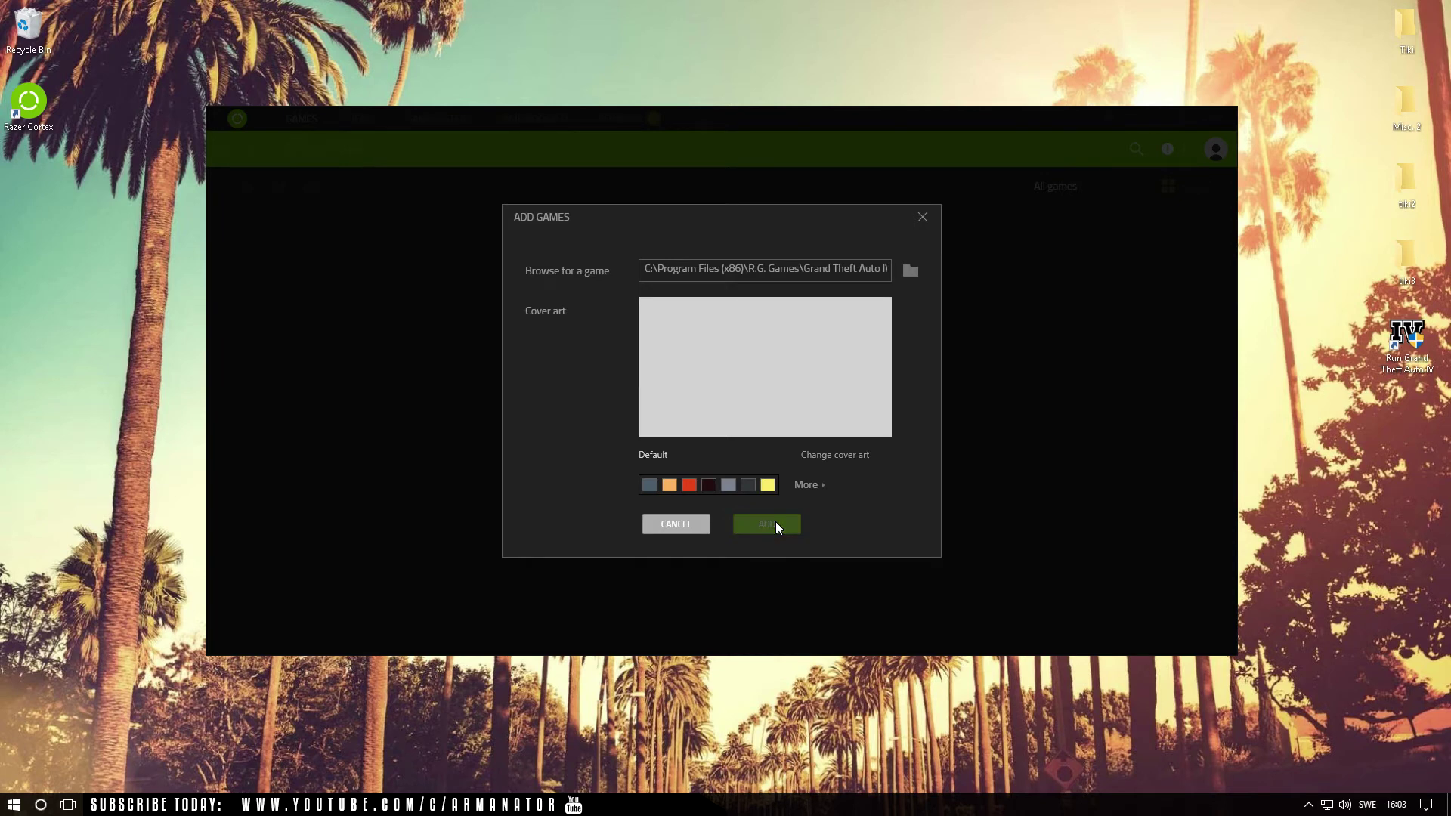
left_click(777, 524)
mouse_move(347, 312)
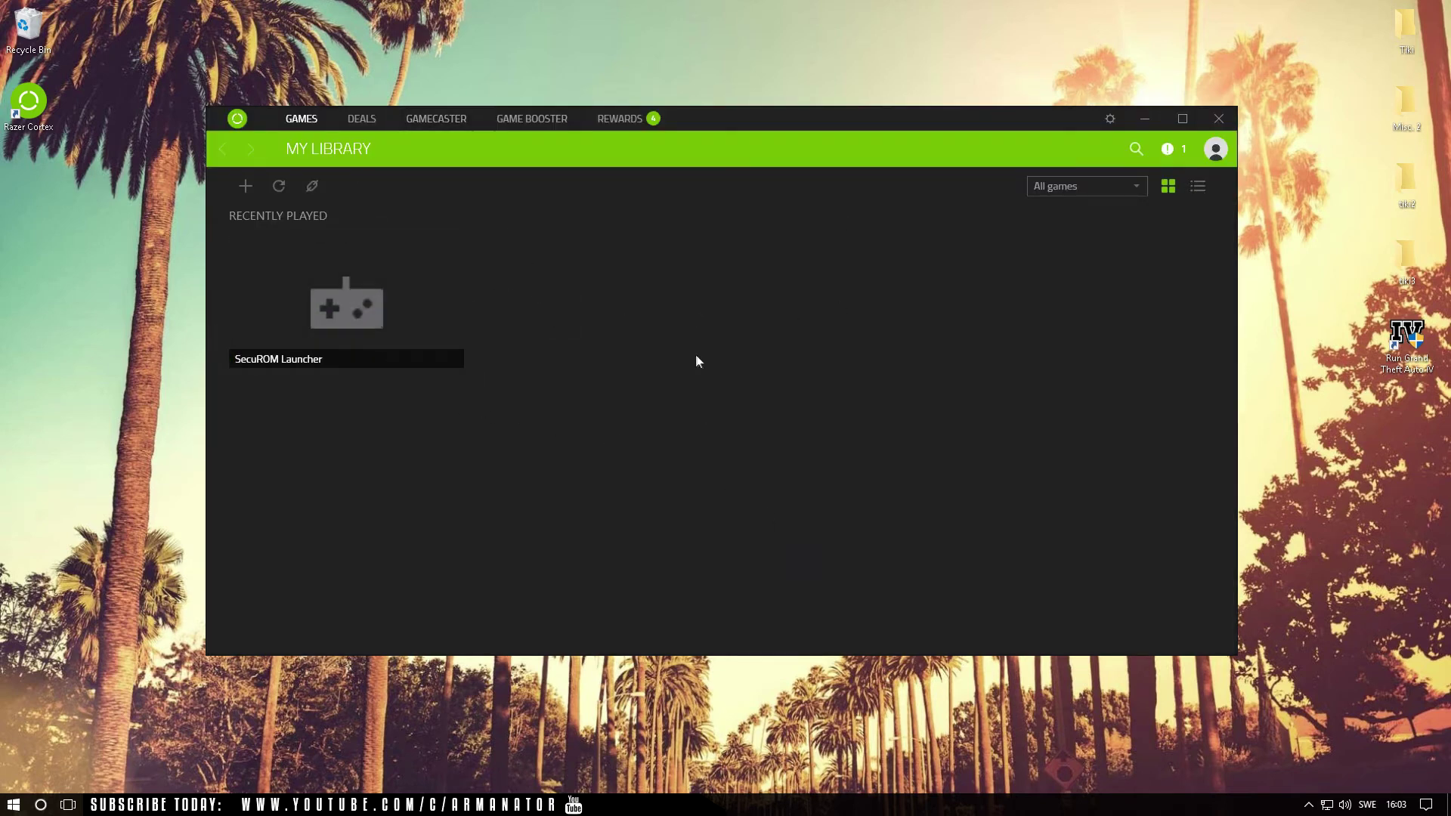
left_click(360, 302)
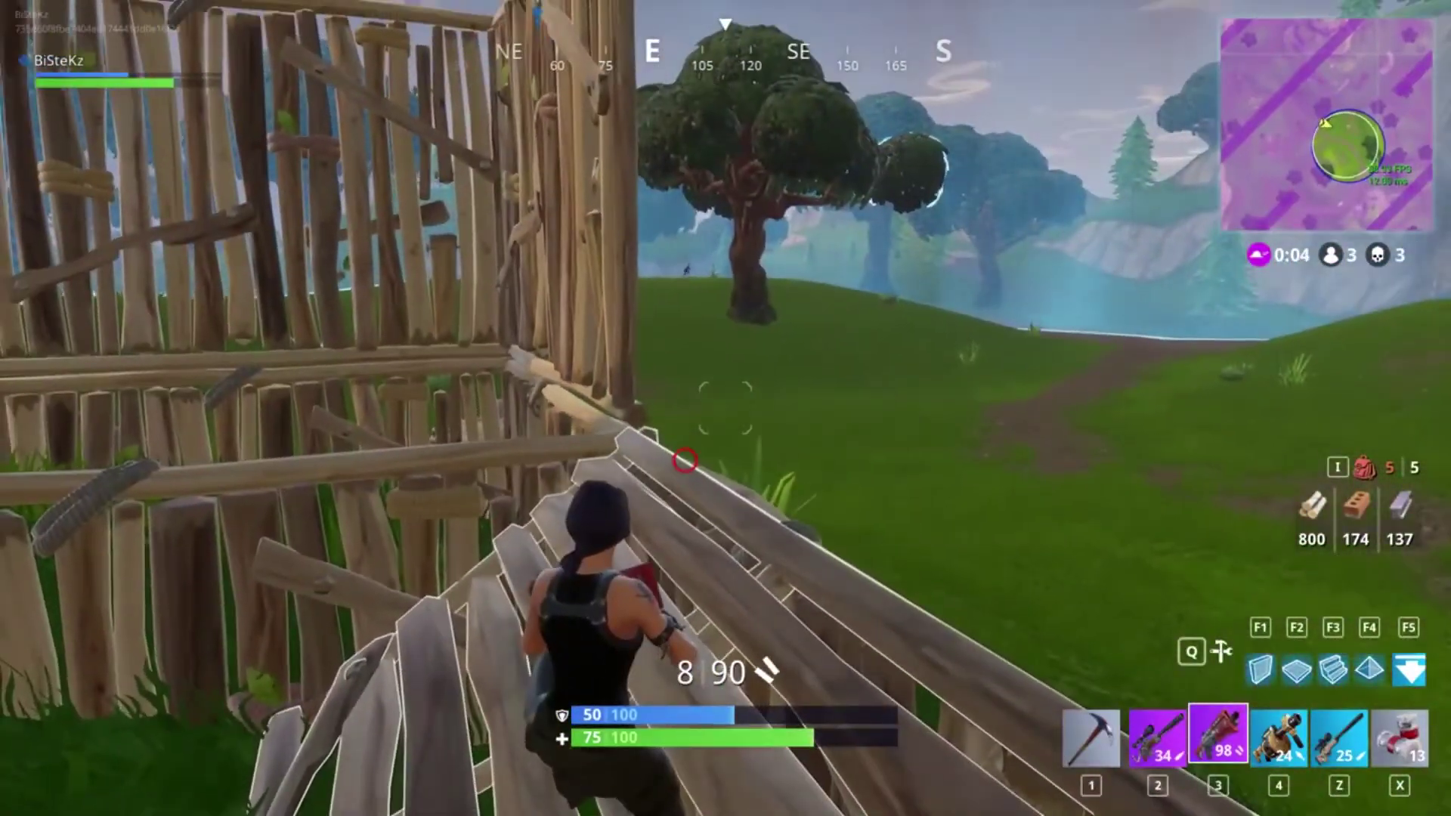
key("4")
left_click(725, 405)
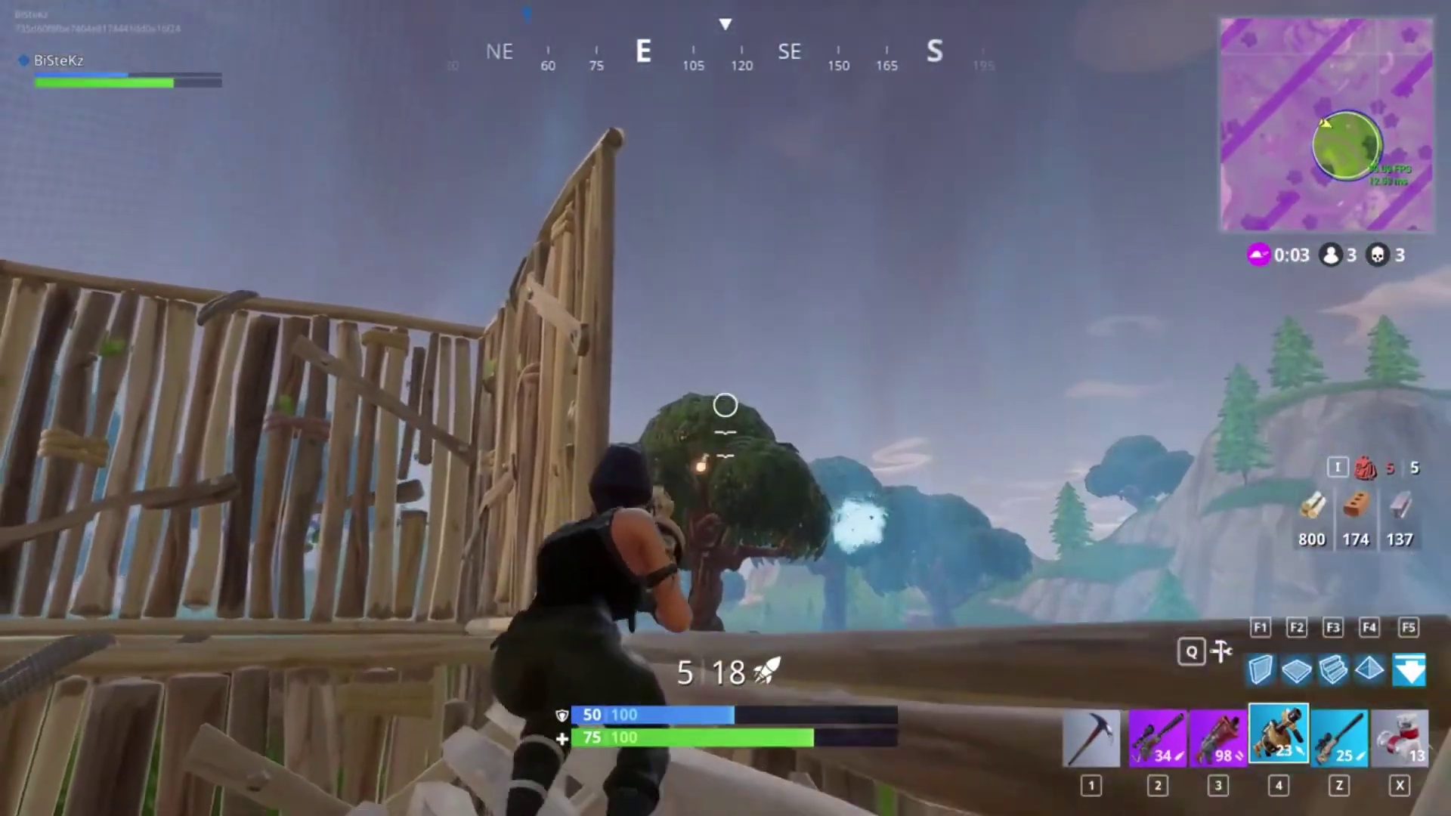
left_click(725, 405)
left_click(724, 405)
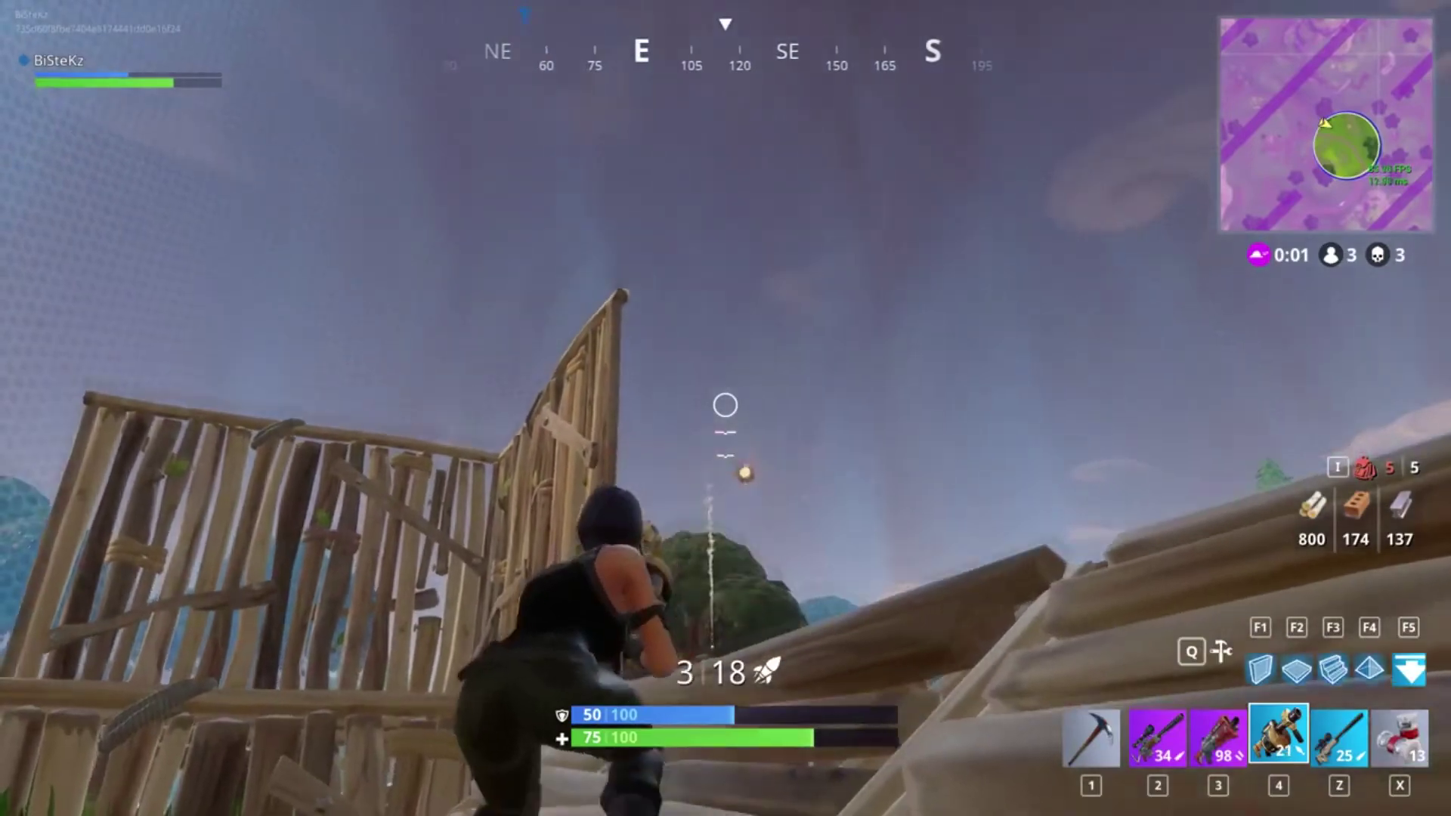
left_click(725, 405)
left_click(724, 405)
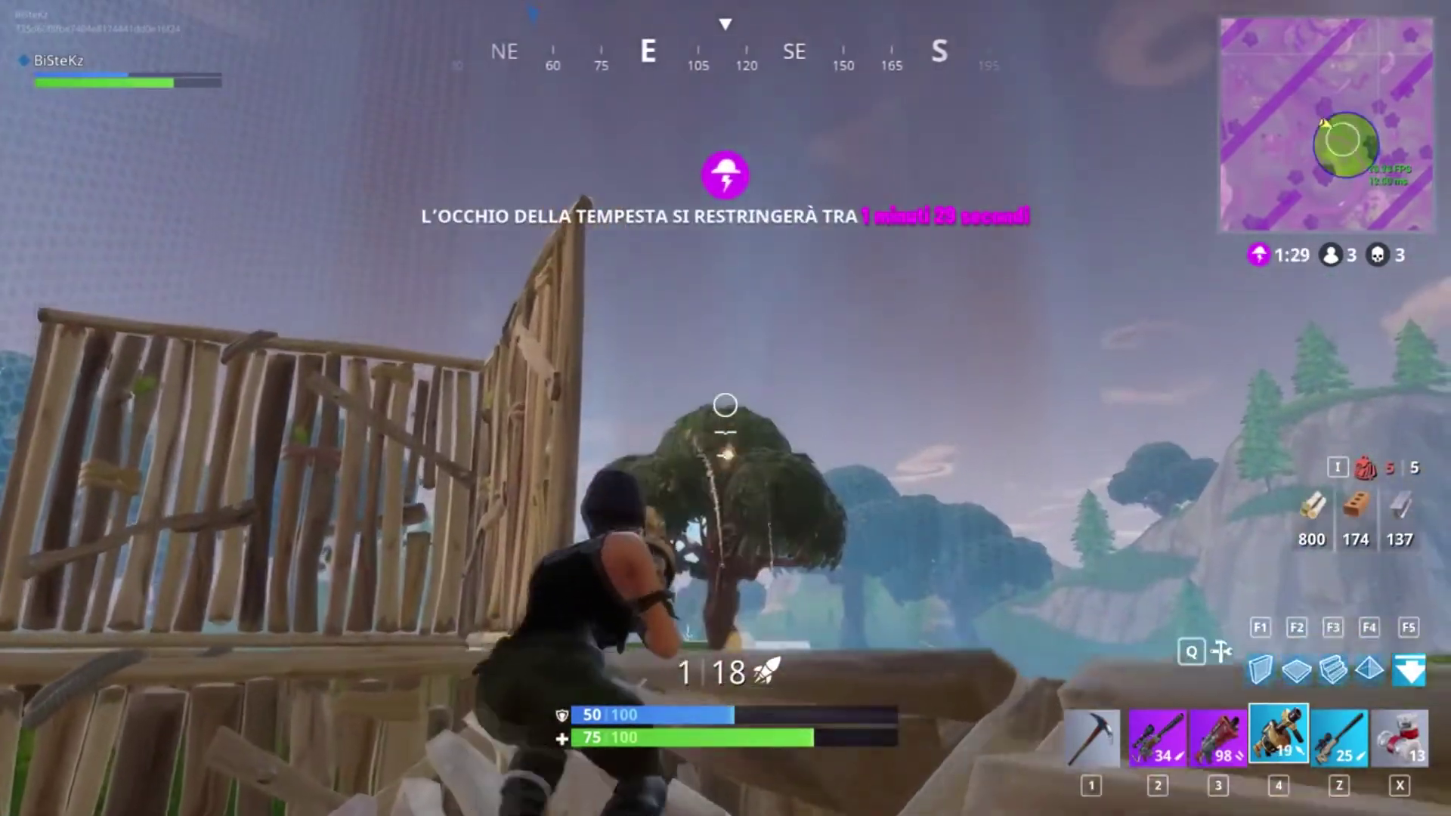
left_click(725, 405)
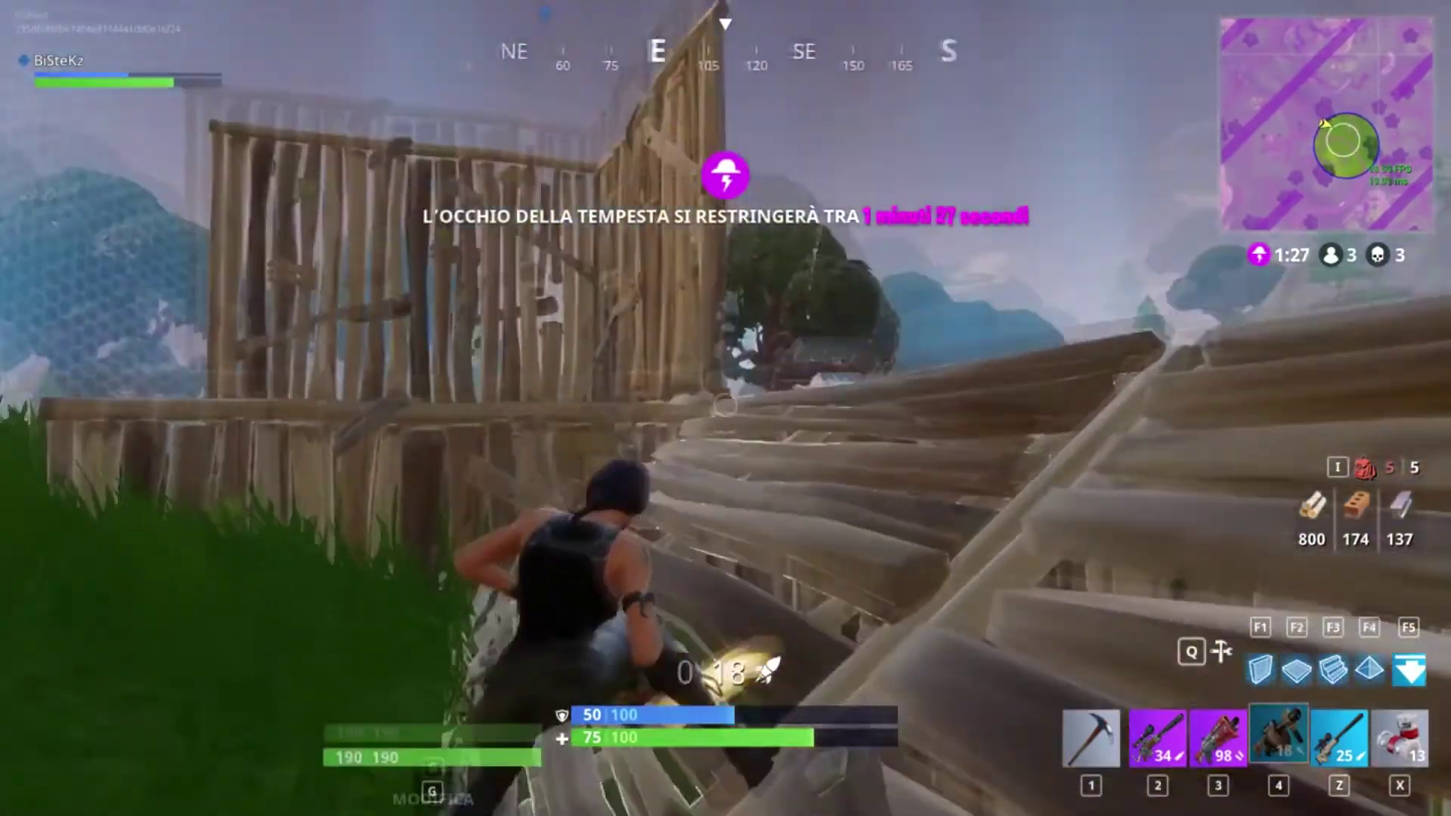
key("r")
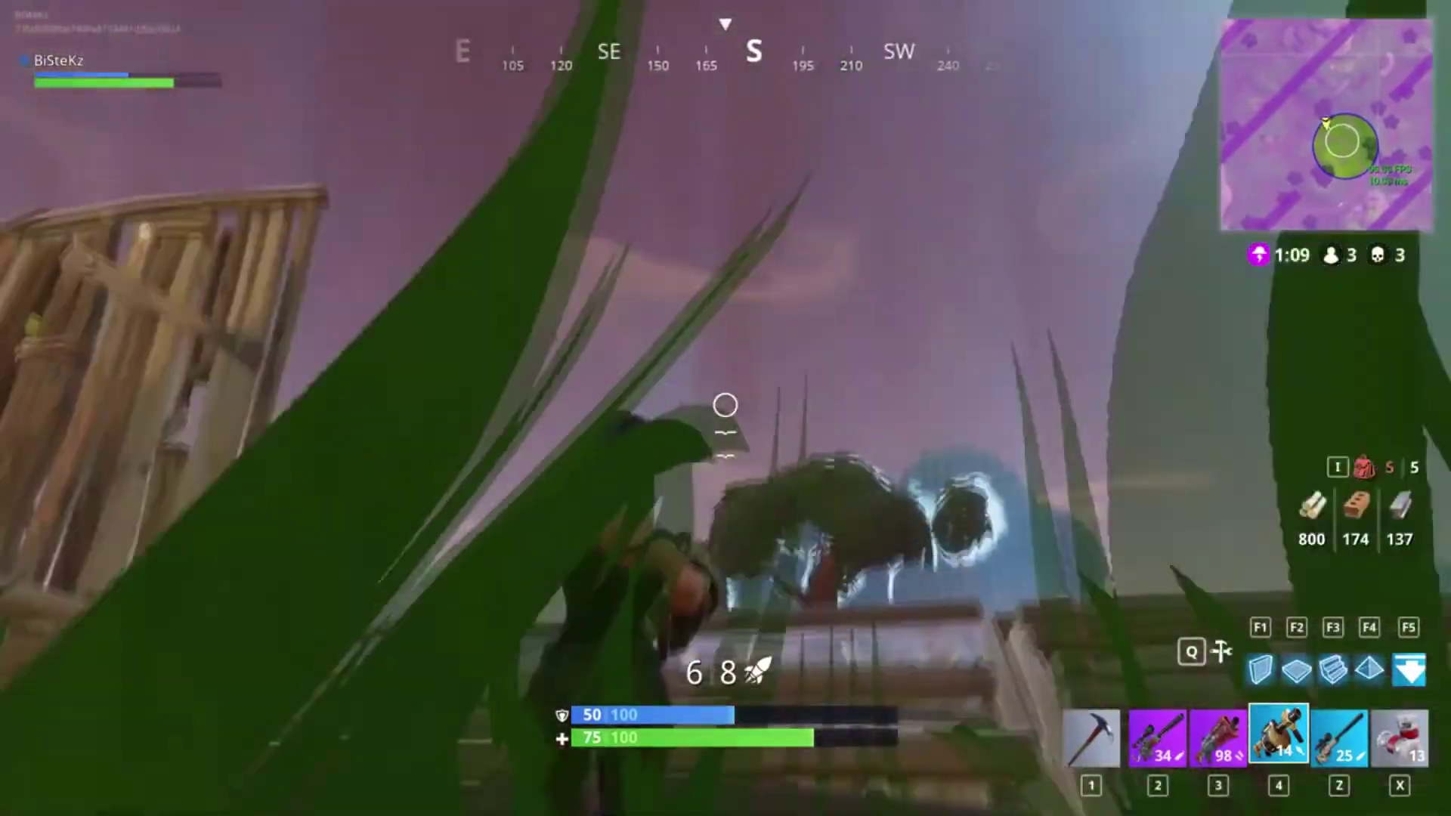
left_click(724, 406)
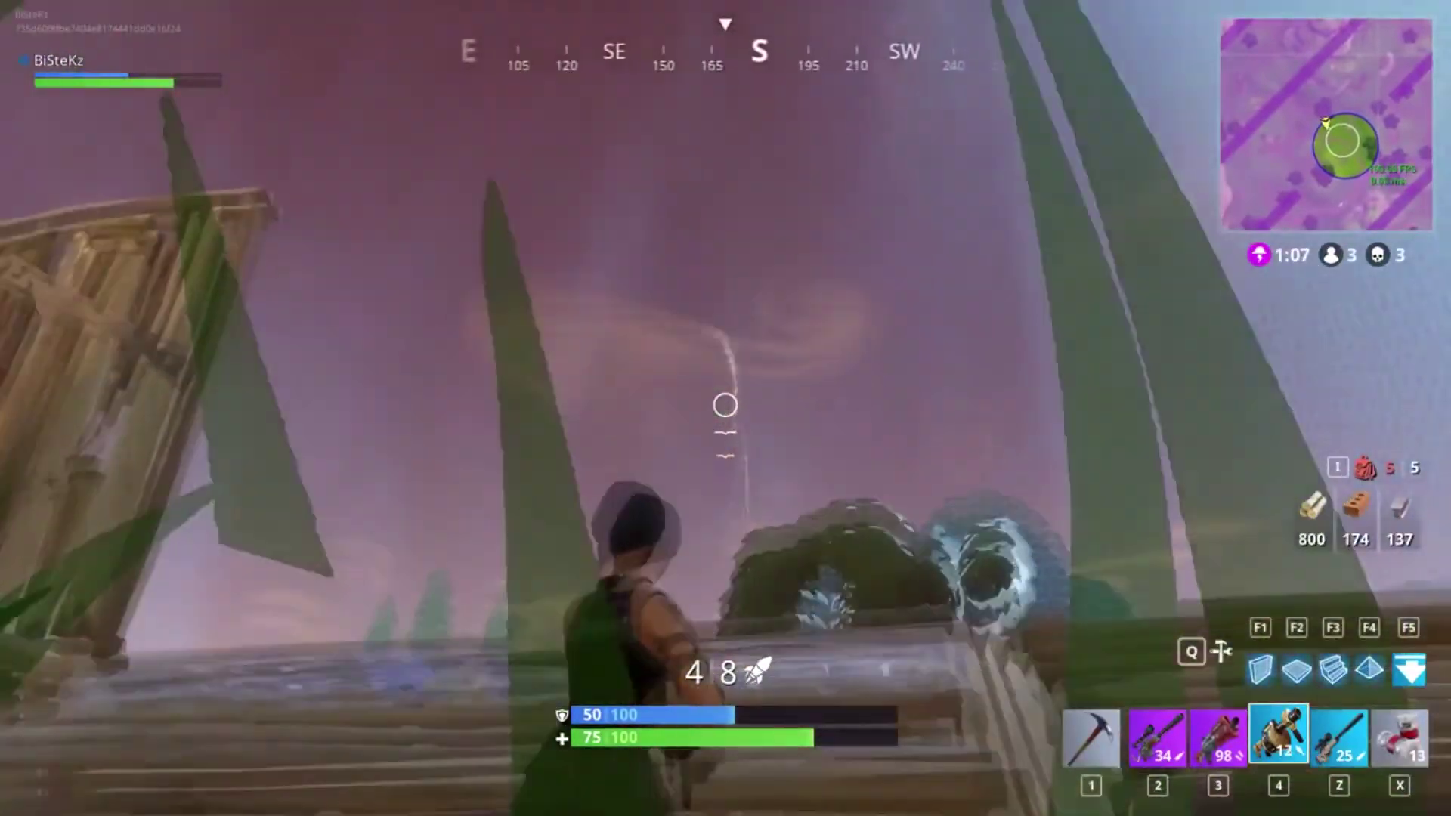
left_click(725, 406)
left_click(725, 405)
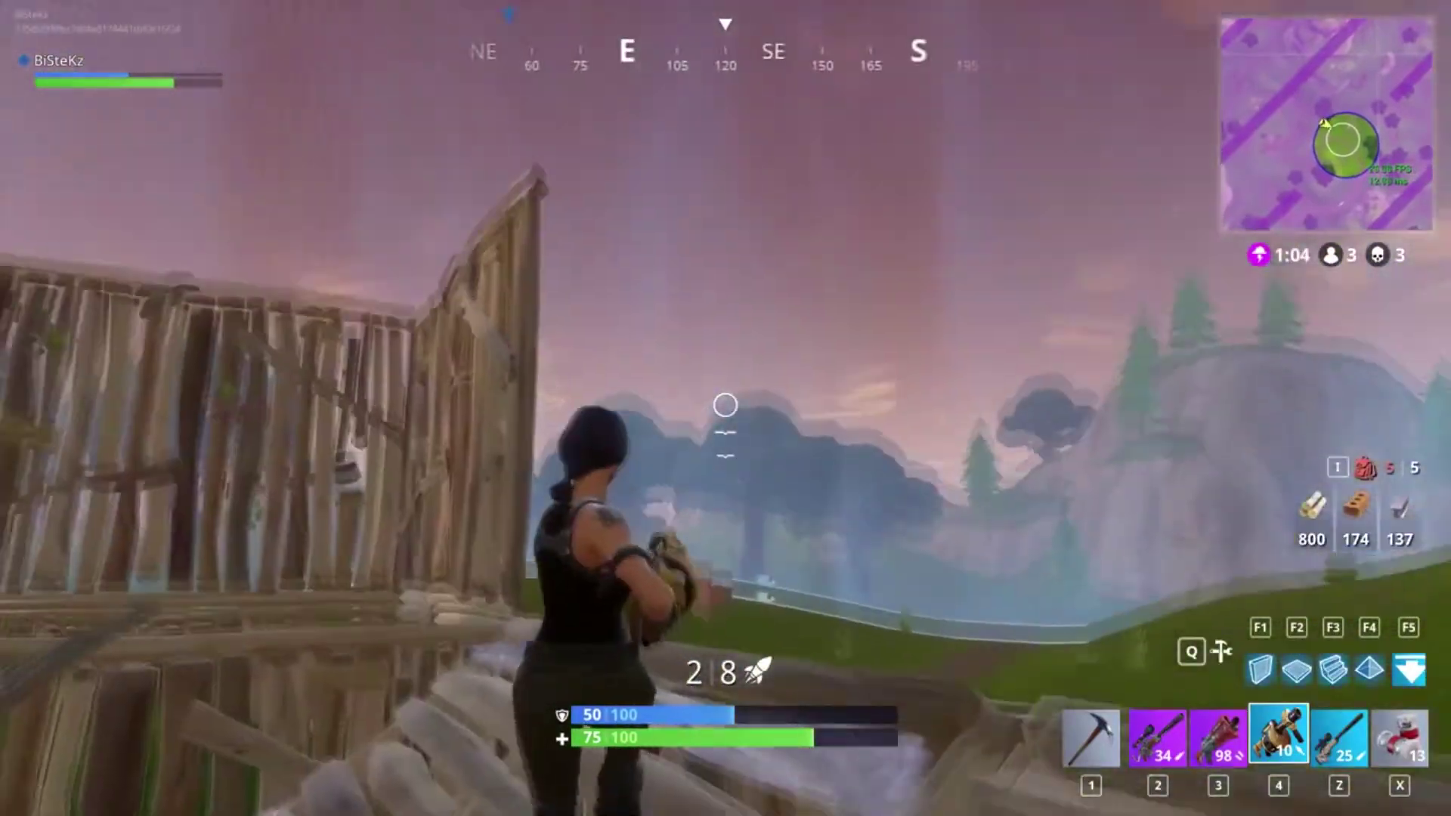
left_click(725, 406)
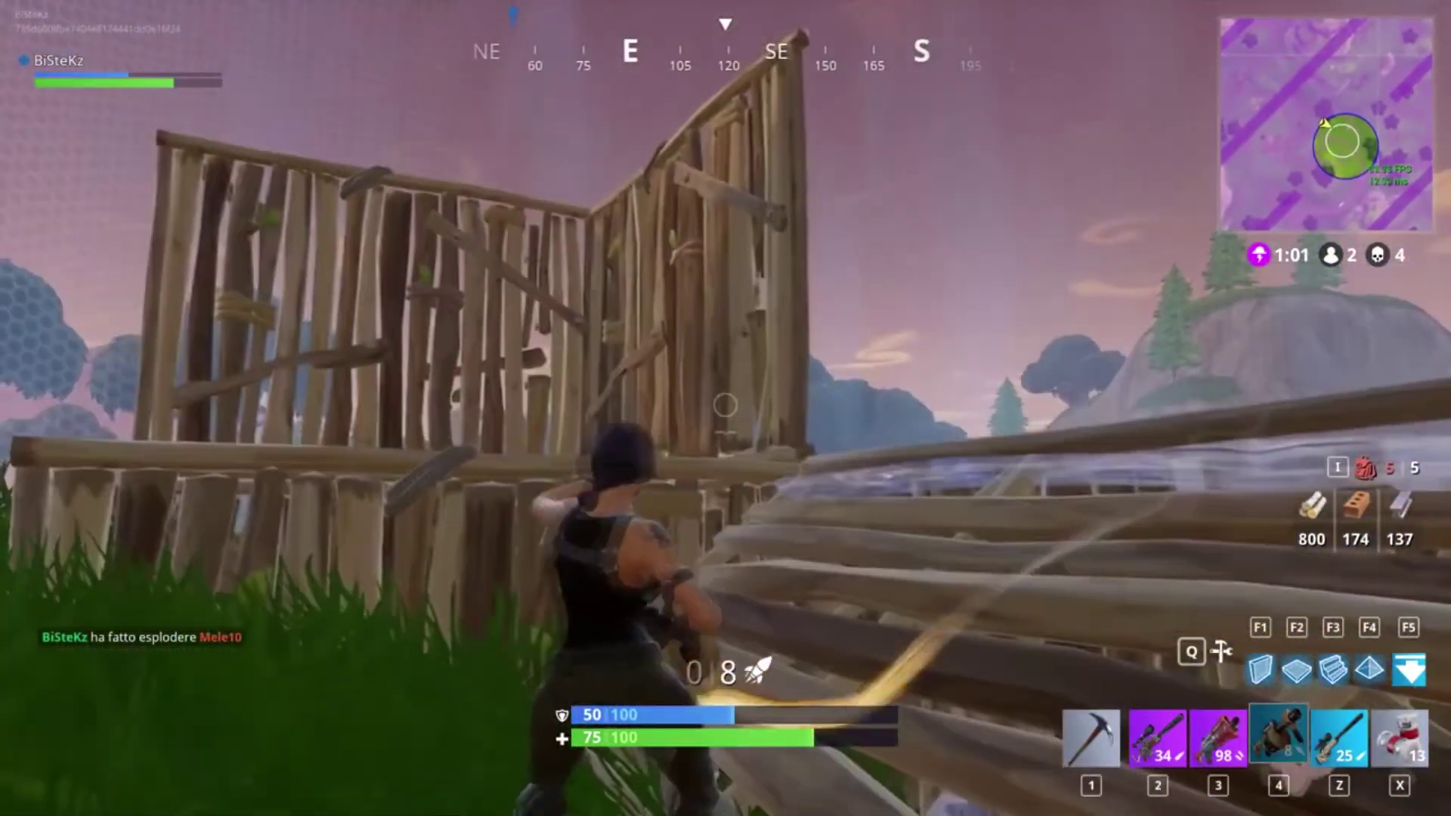
key("r")
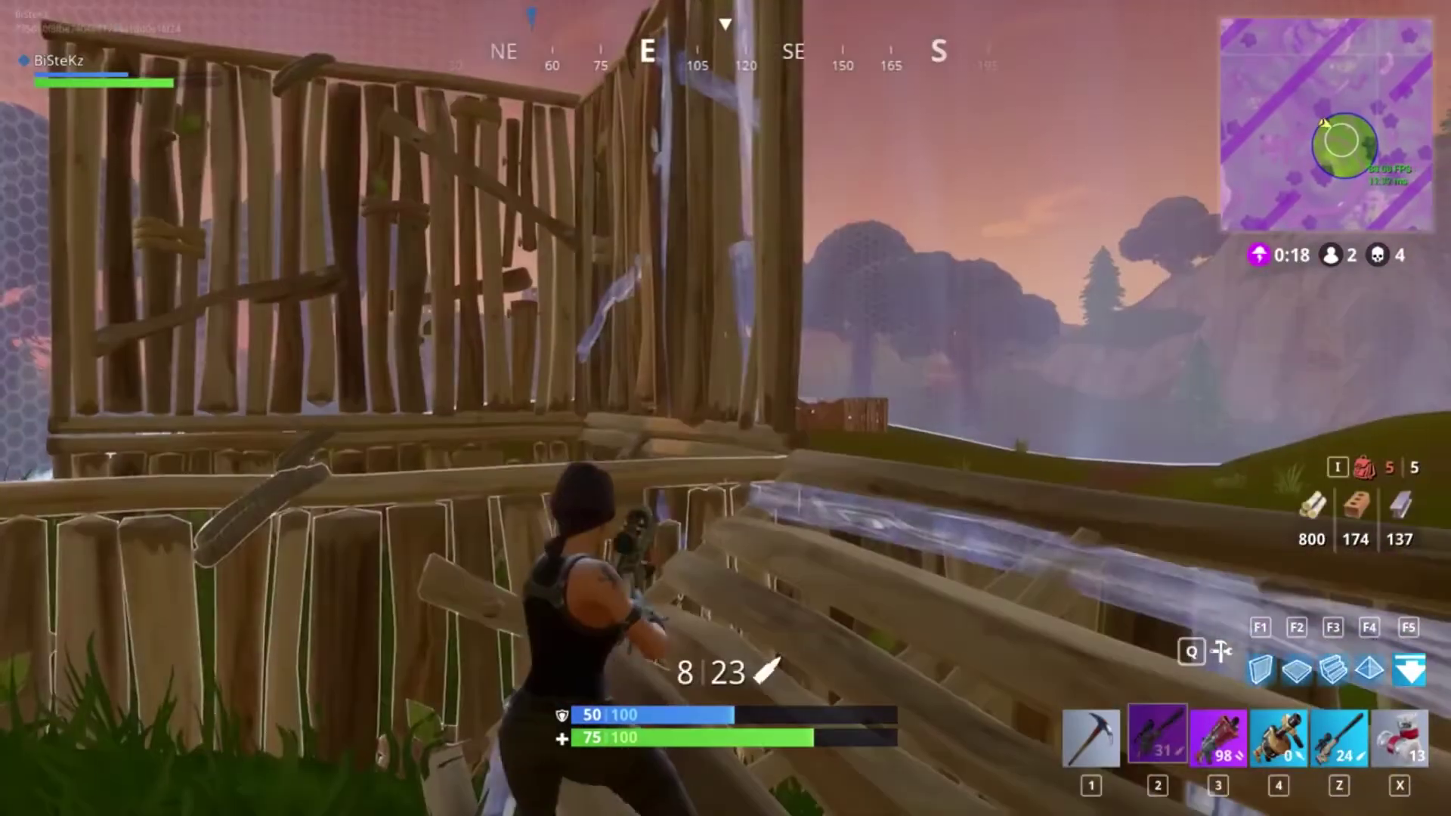
right_click(724, 406)
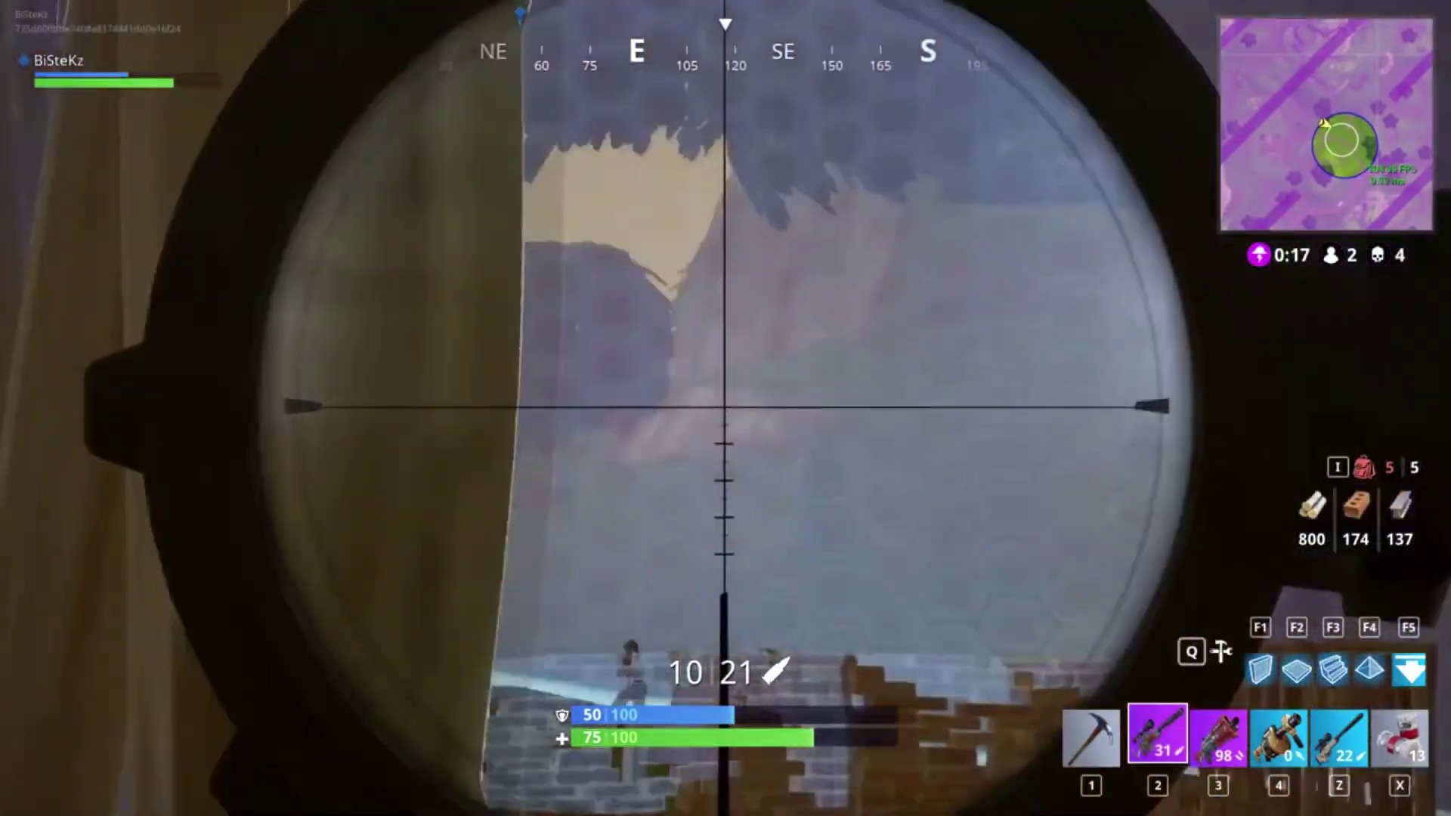
left_click(725, 406)
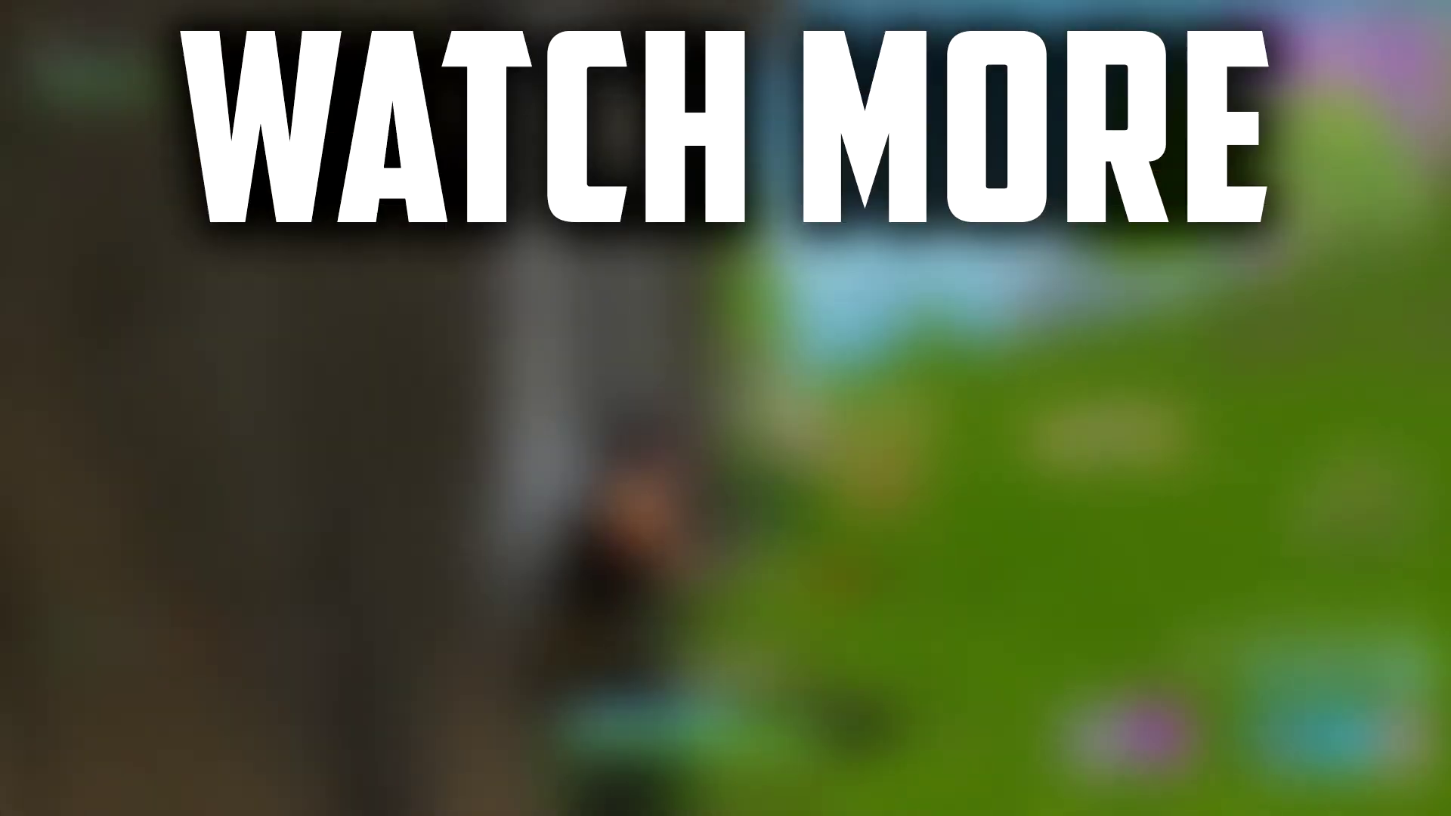